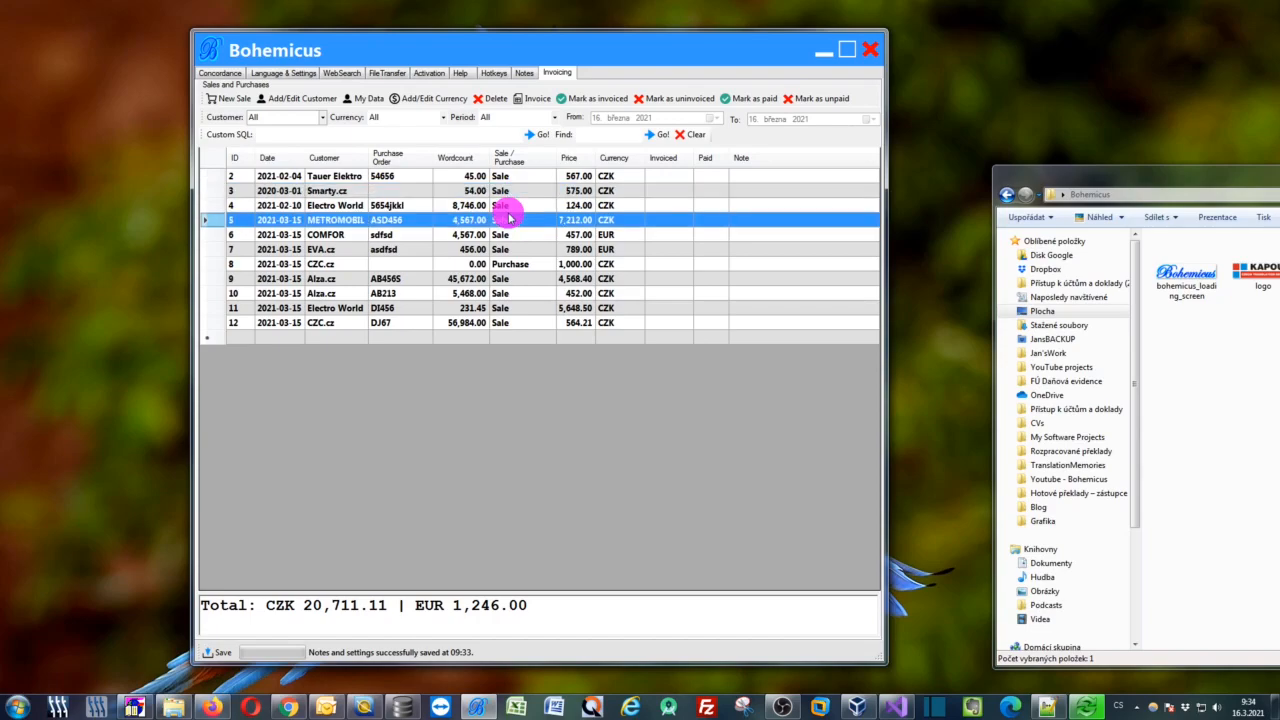
pyautogui.click(444, 193)
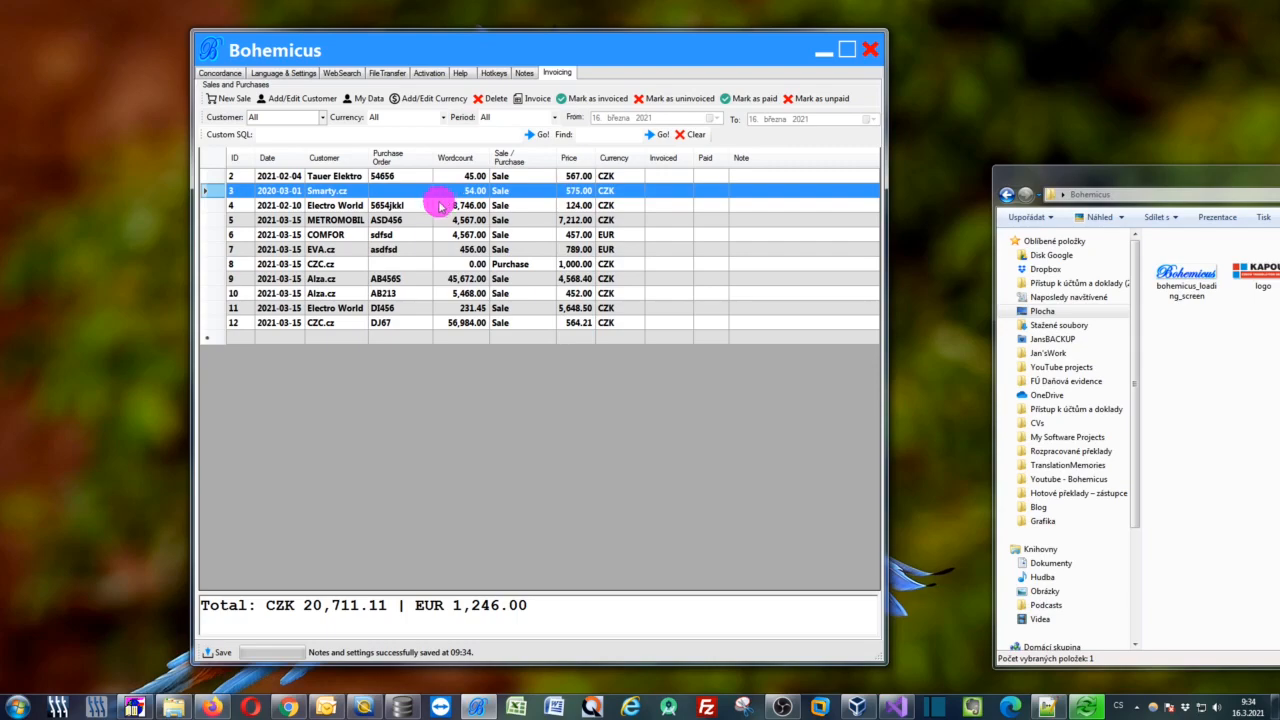
pyautogui.click(412, 237)
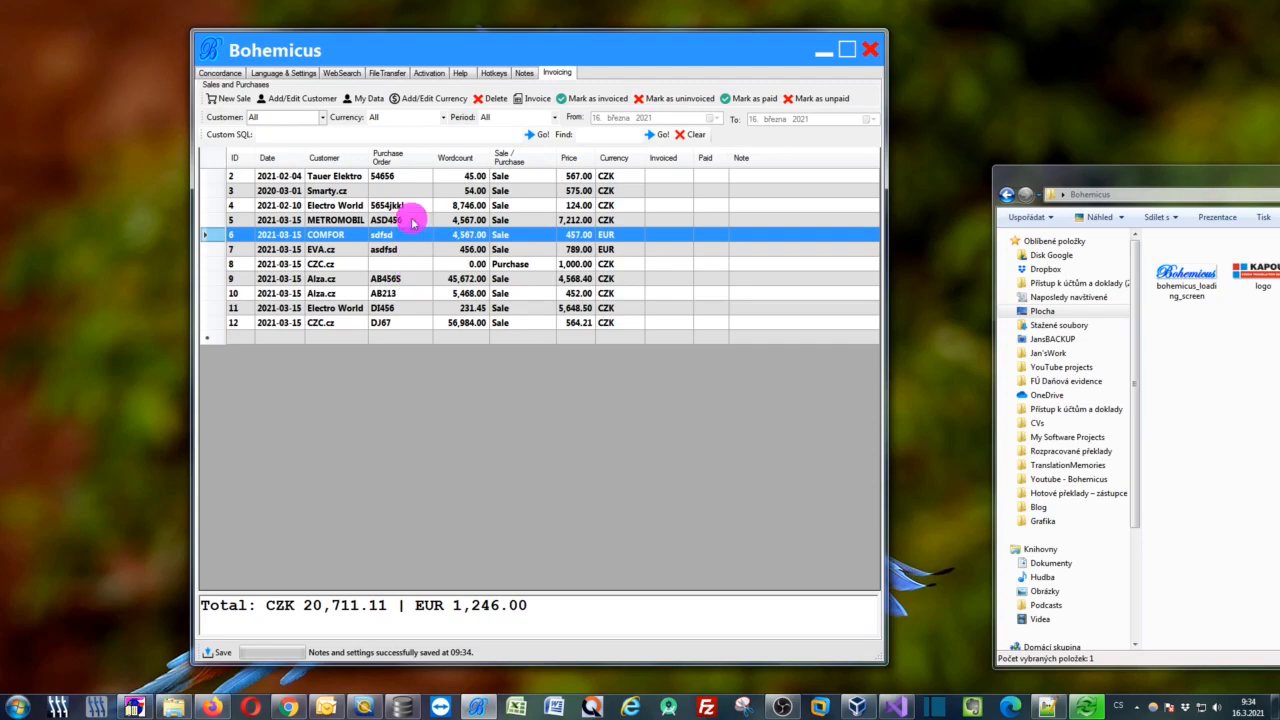
pyautogui.click(397, 175)
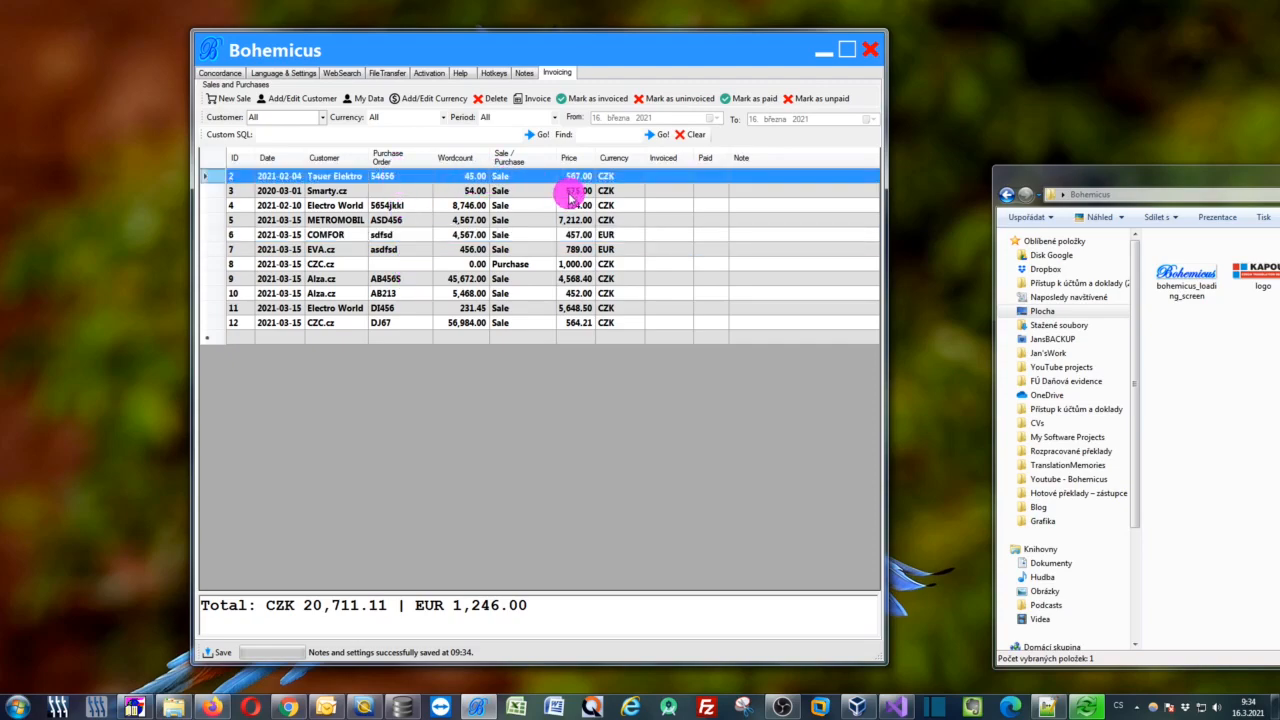
pyautogui.click(504, 219)
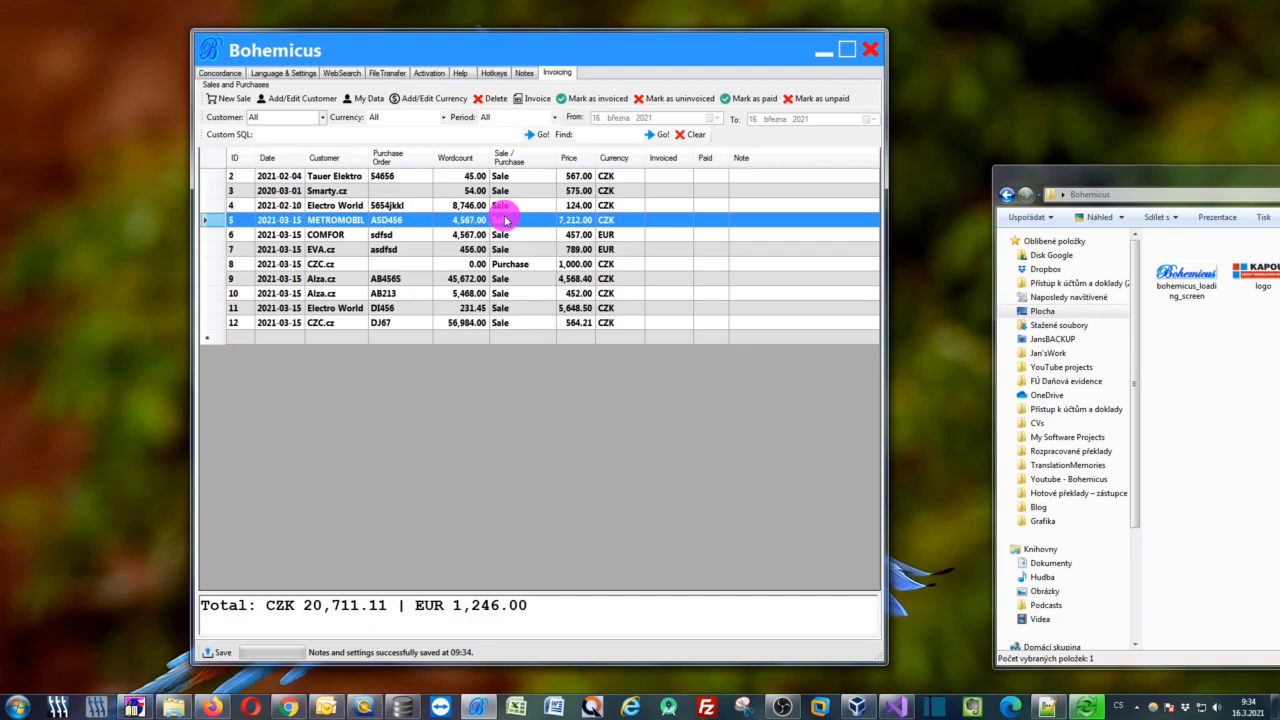
pyautogui.click(428, 249)
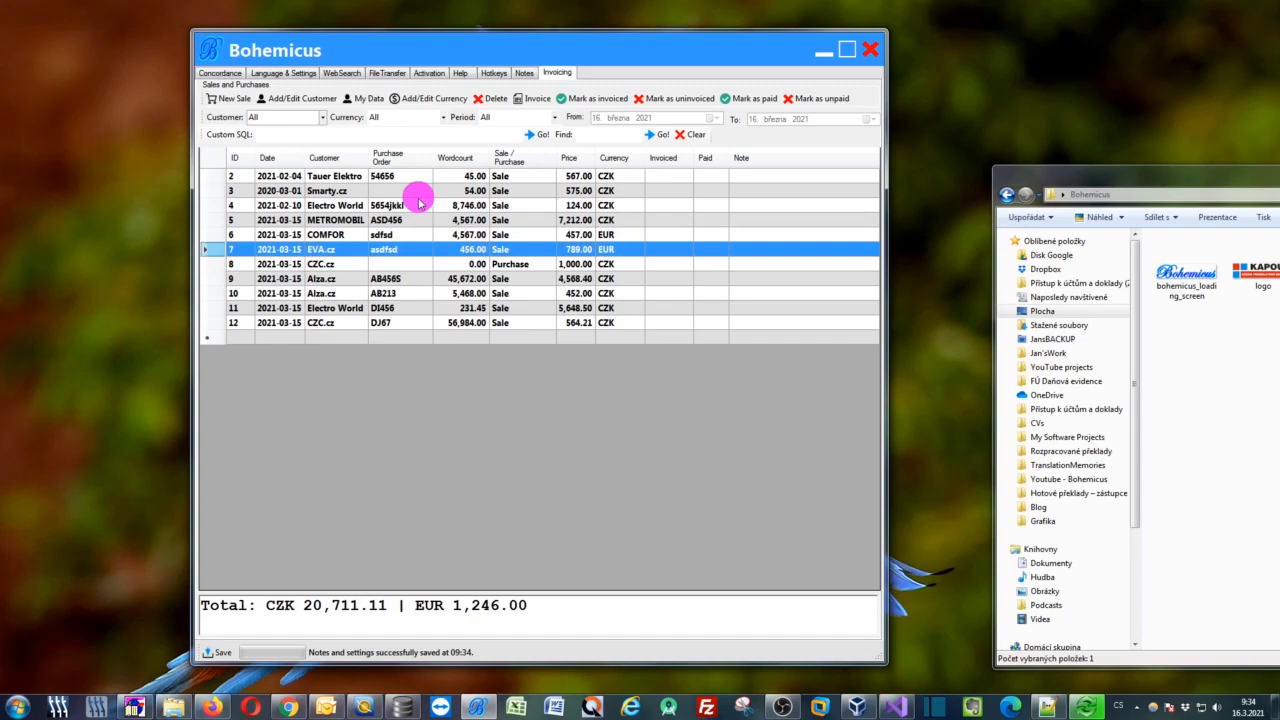
pyautogui.click(418, 194)
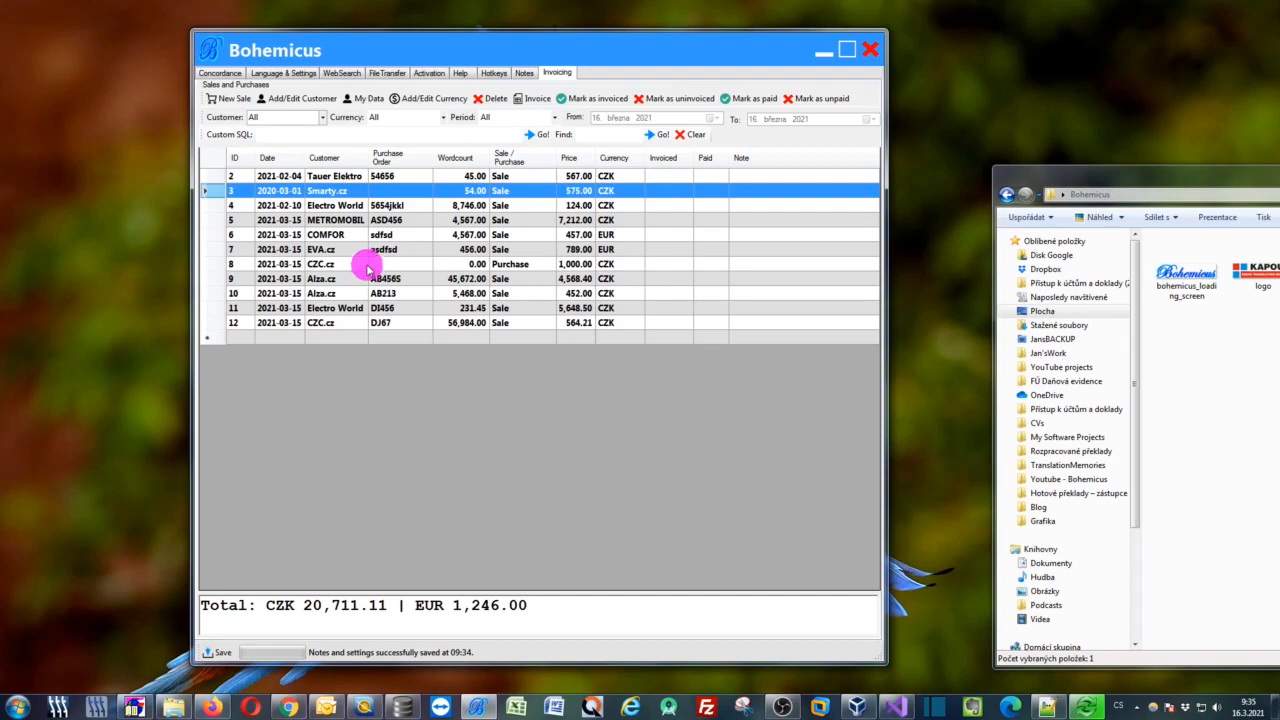
# Filter the sales list by the customer Alza.cz and return the customer filter to All.
pyautogui.click(323, 117)
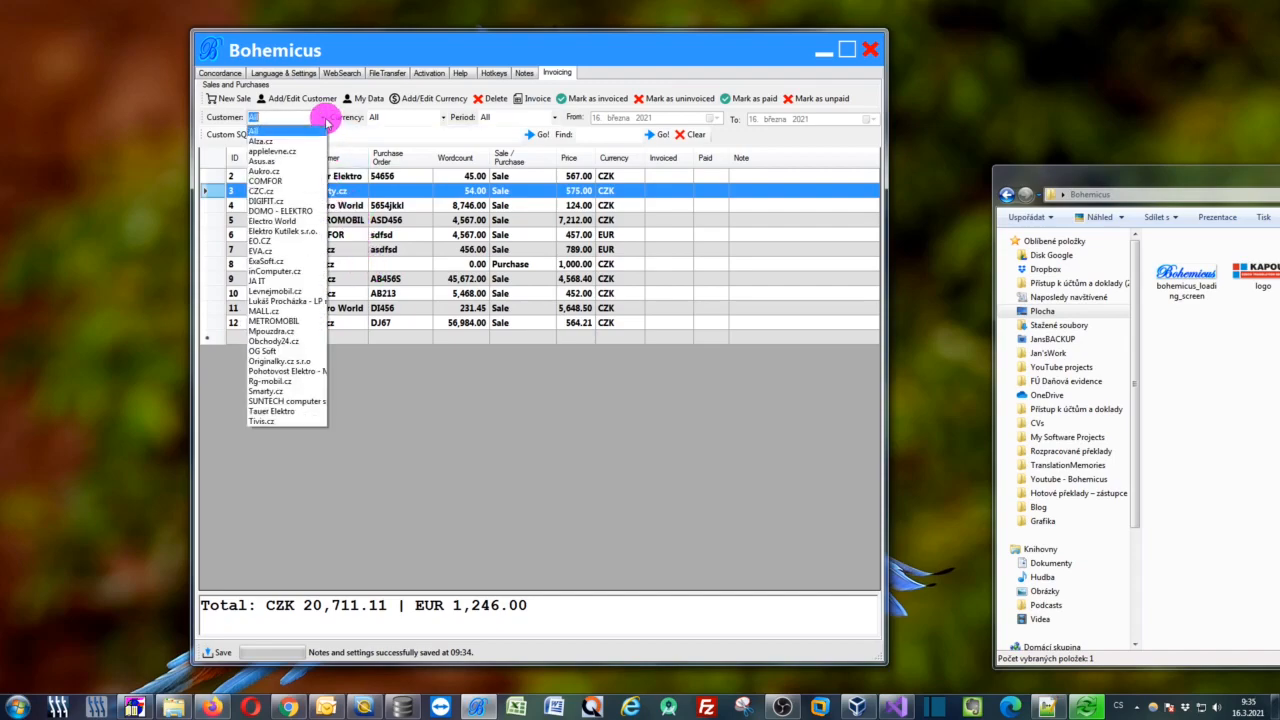
pyautogui.click(265, 141)
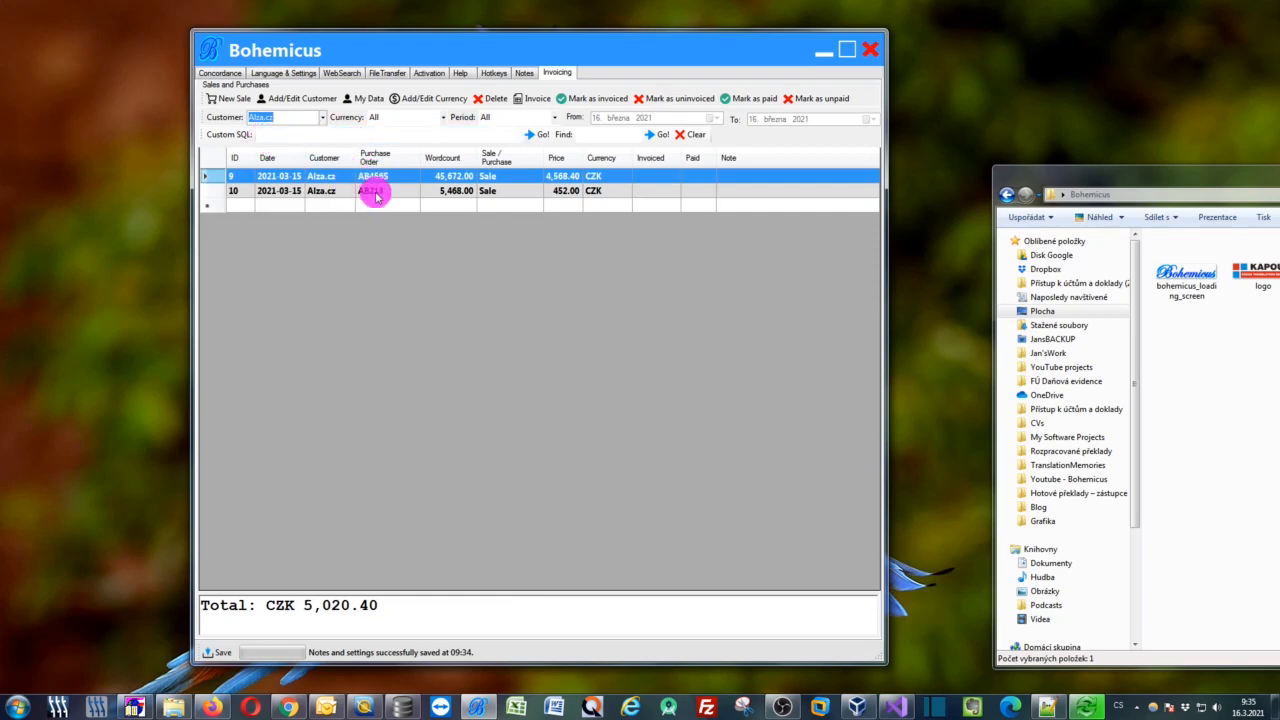
pyautogui.click(321, 118)
pyautogui.click(315, 130)
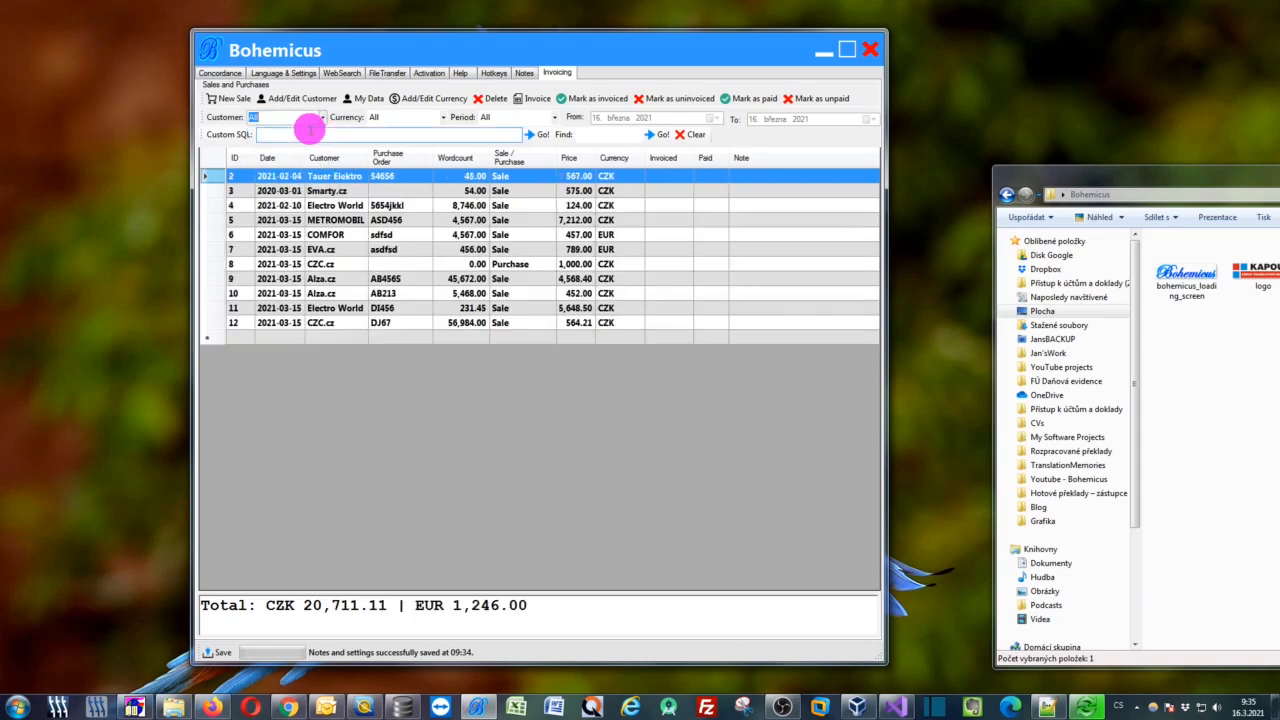
# Filter the sales list by EUR currency and return the currency filter to All.
pyautogui.click(442, 118)
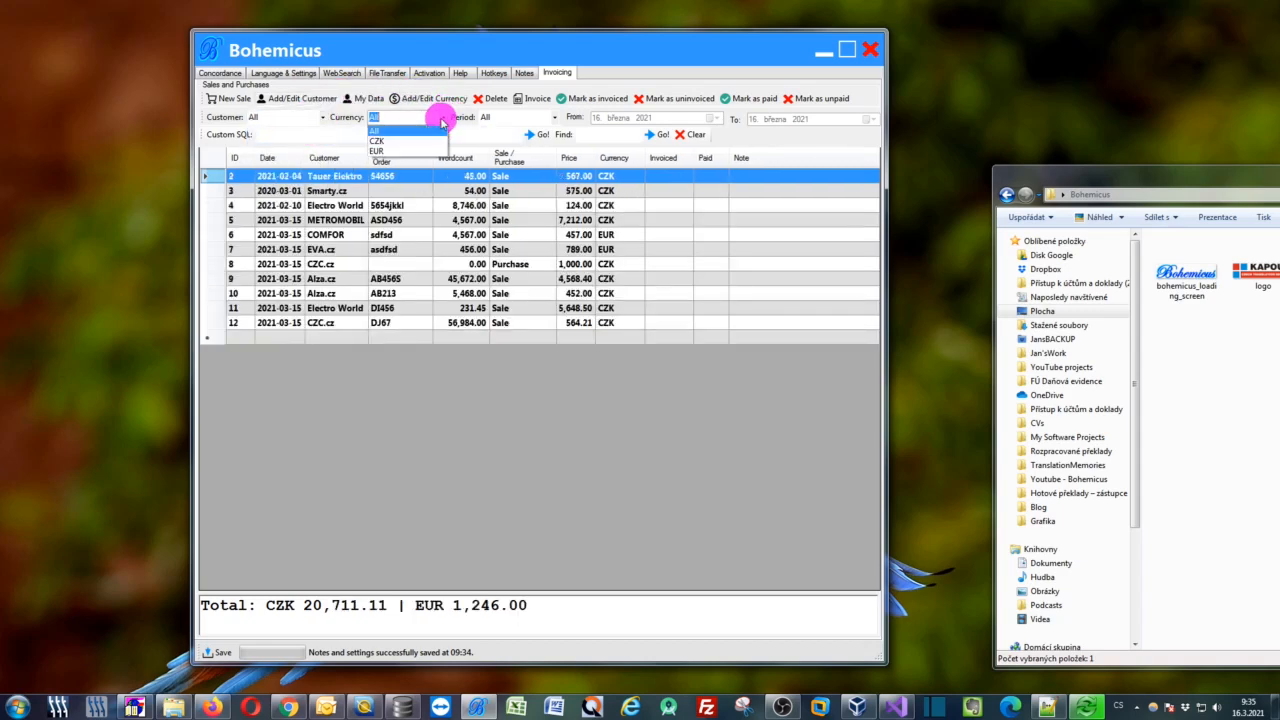
pyautogui.click(384, 151)
pyautogui.click(574, 192)
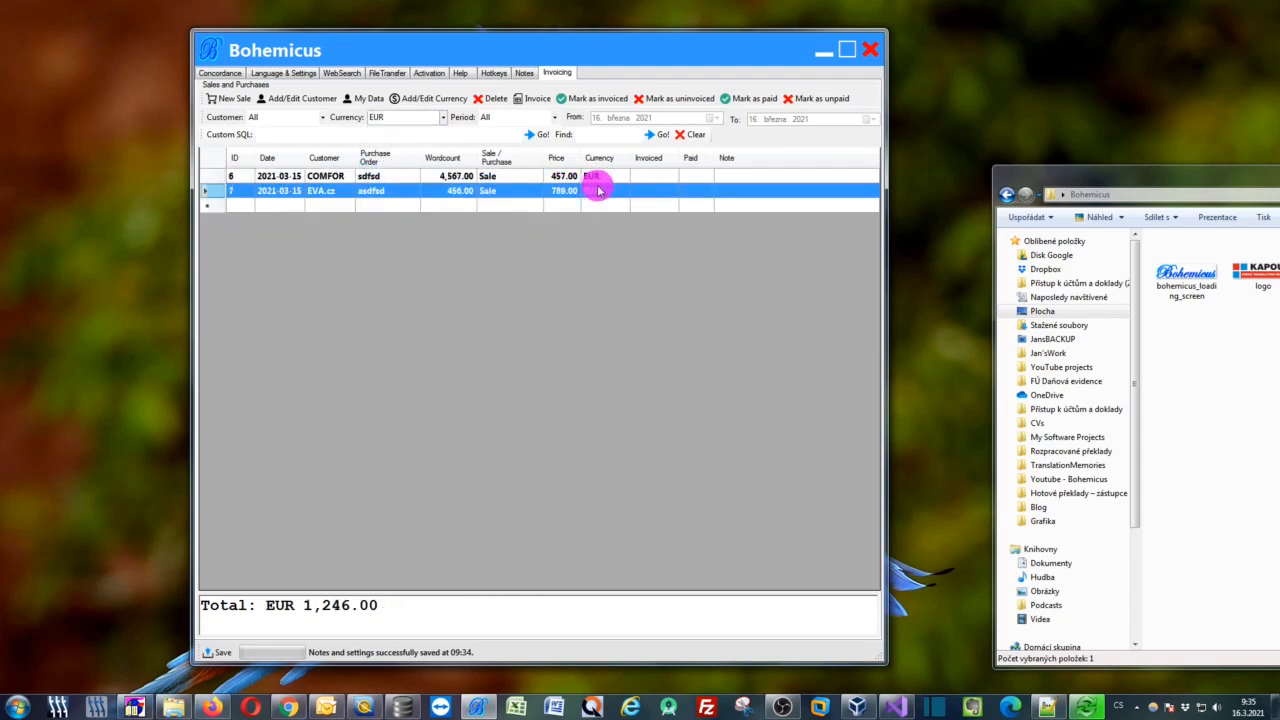
pyautogui.click(443, 117)
pyautogui.click(377, 131)
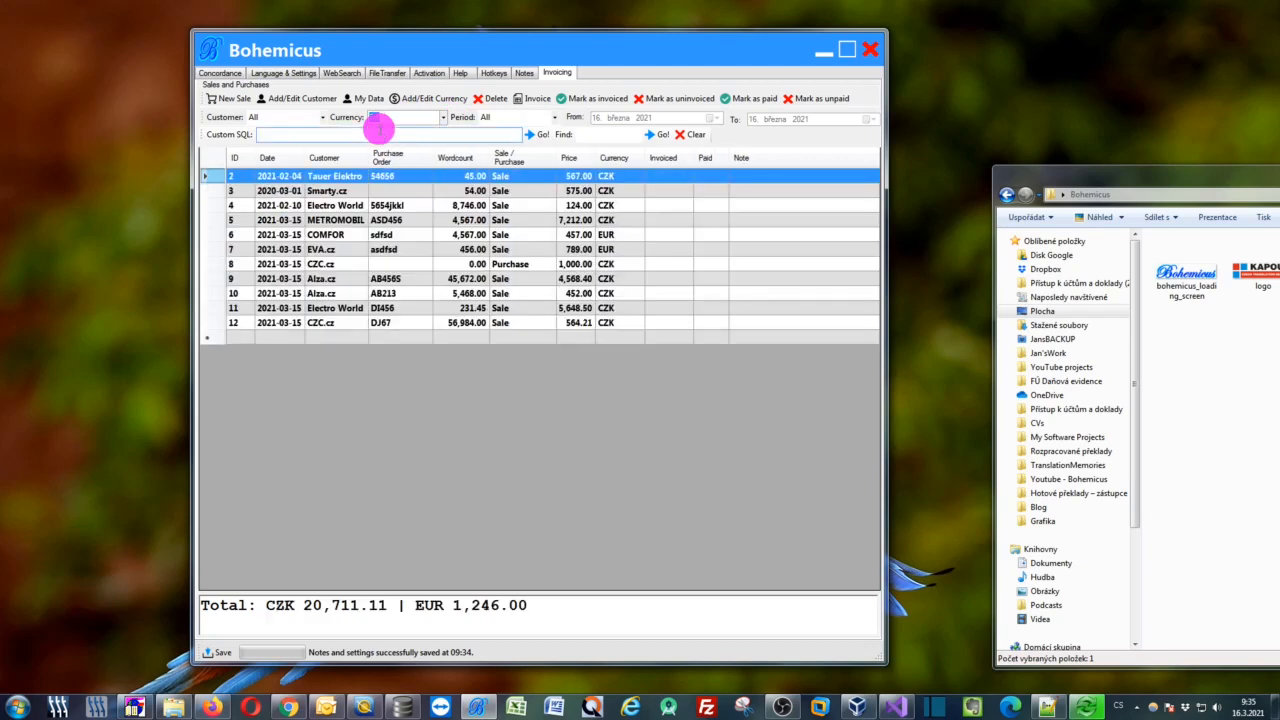
# Filter the sales list by This Month, Last Year and Last Month in turn, and return the period filter to All.
pyautogui.click(557, 118)
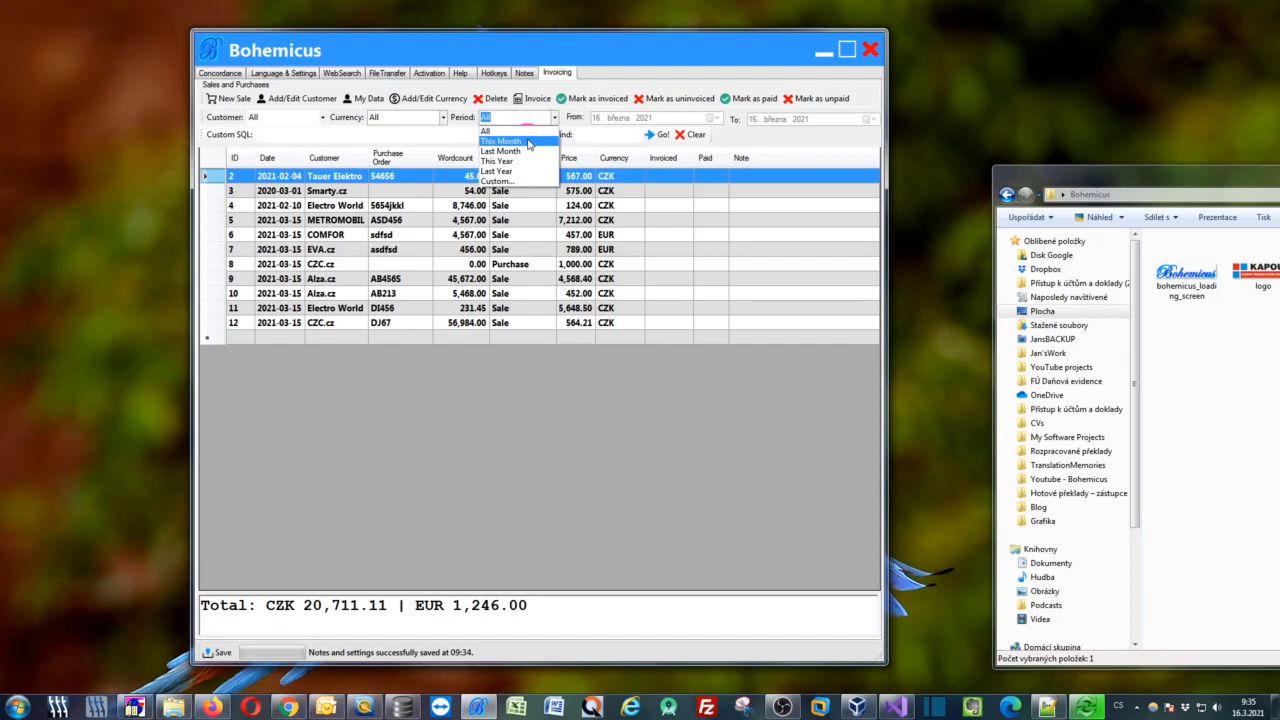
pyautogui.click(528, 142)
pyautogui.click(555, 118)
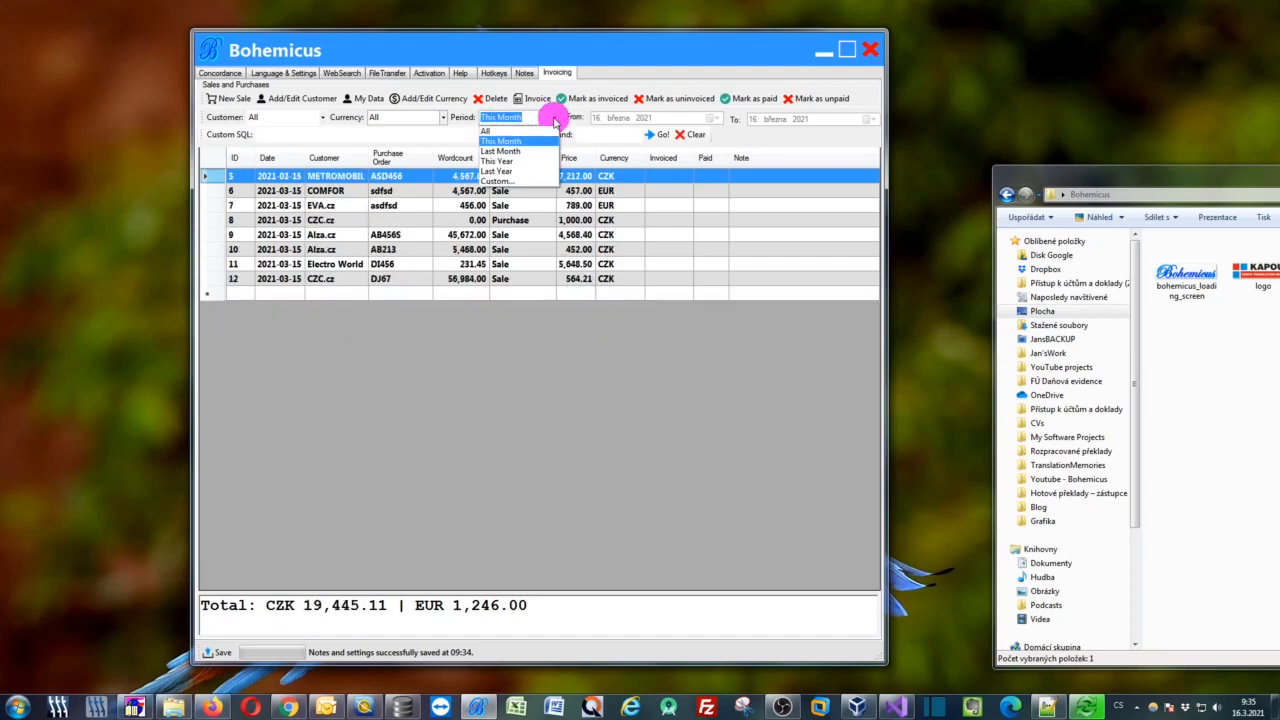
pyautogui.click(506, 171)
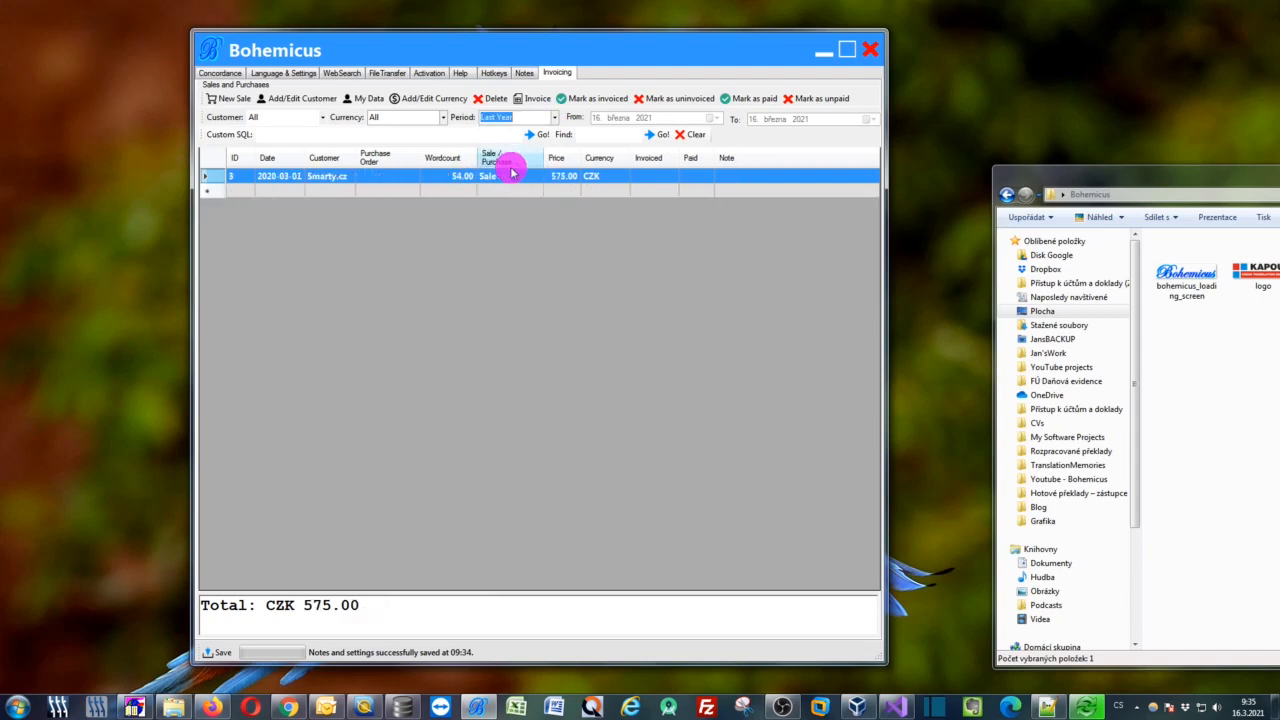
pyautogui.click(555, 118)
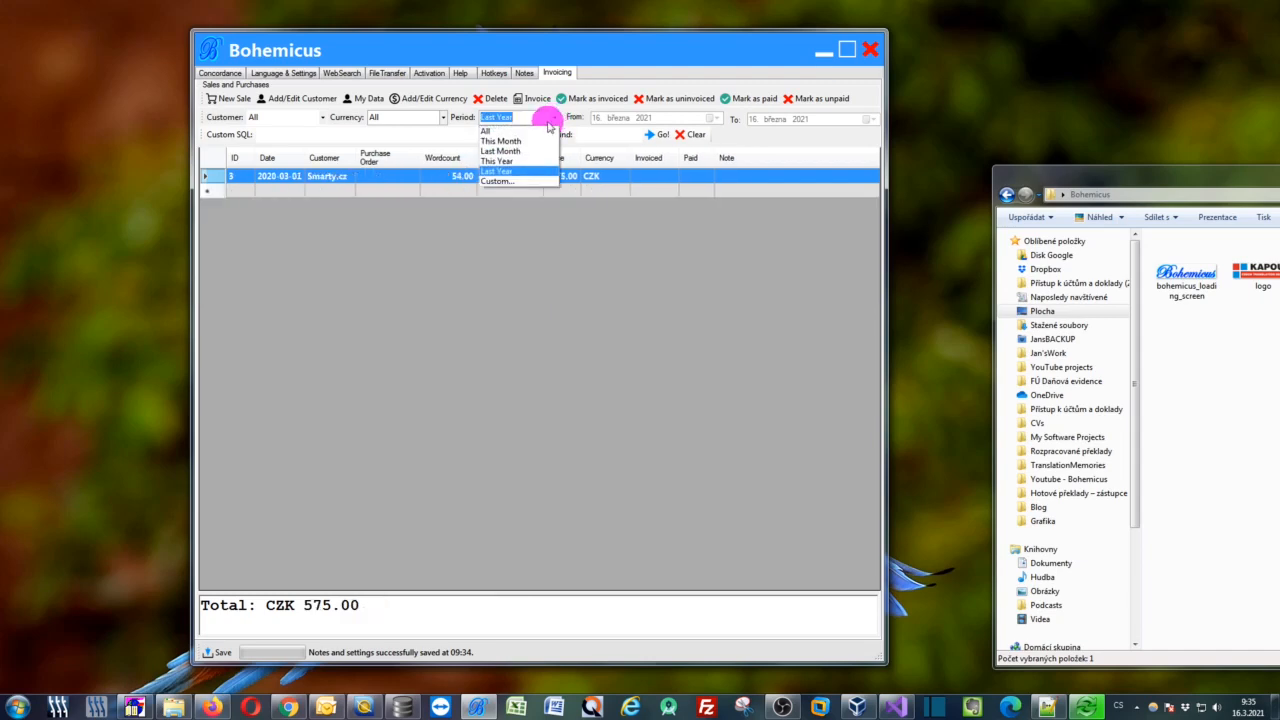
pyautogui.click(520, 151)
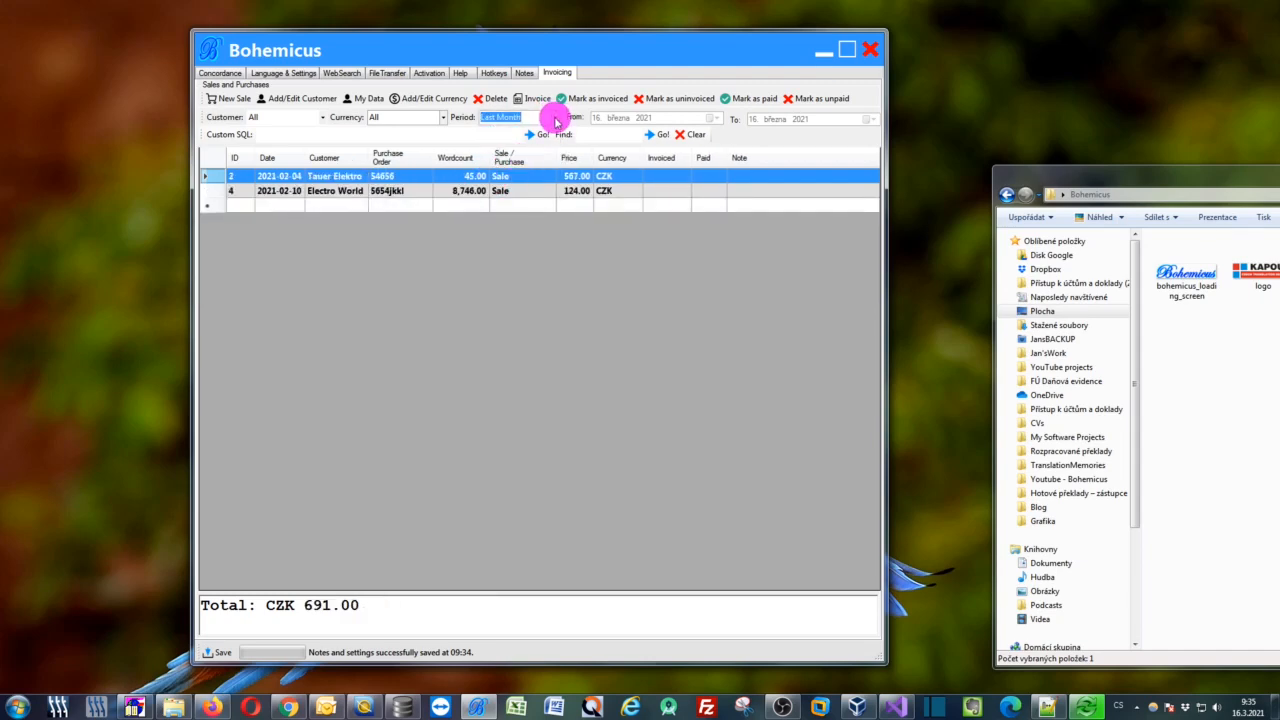
pyautogui.click(555, 118)
pyautogui.click(505, 128)
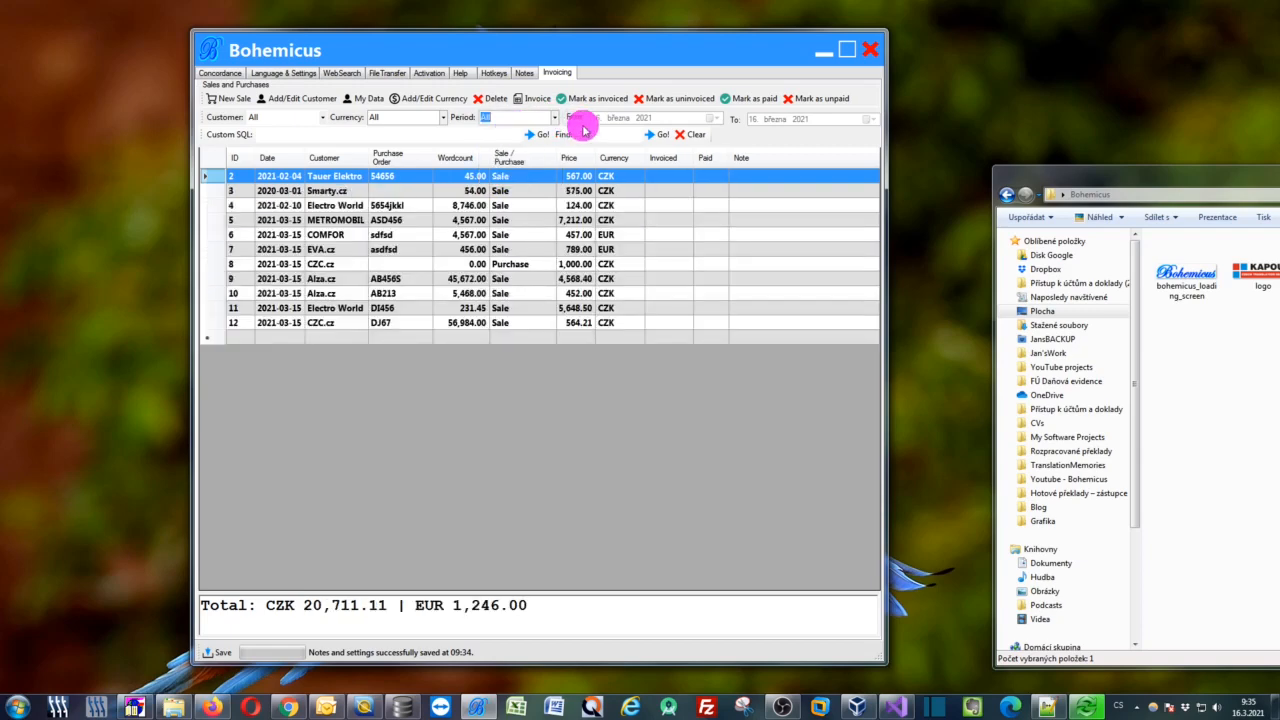
# Find "alza" in the sales list and clear the highlighted matches.
pyautogui.click(586, 135)
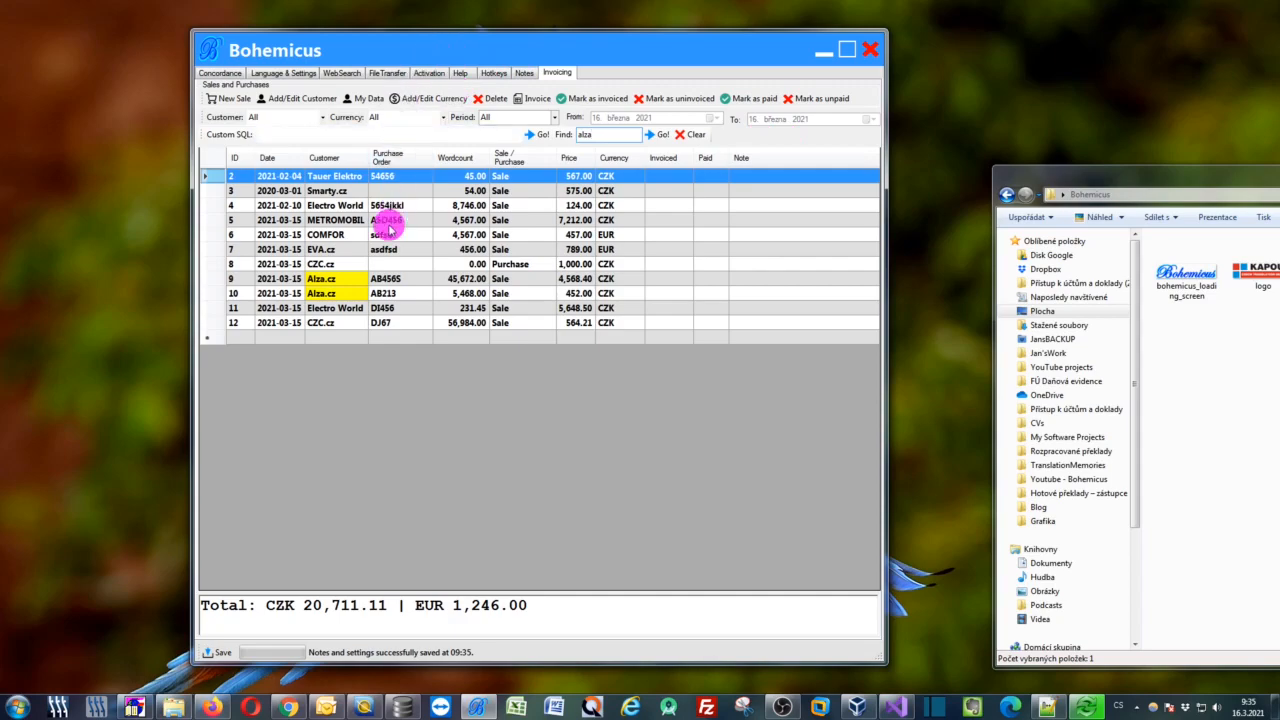
pyautogui.click(695, 135)
pyautogui.click(556, 218)
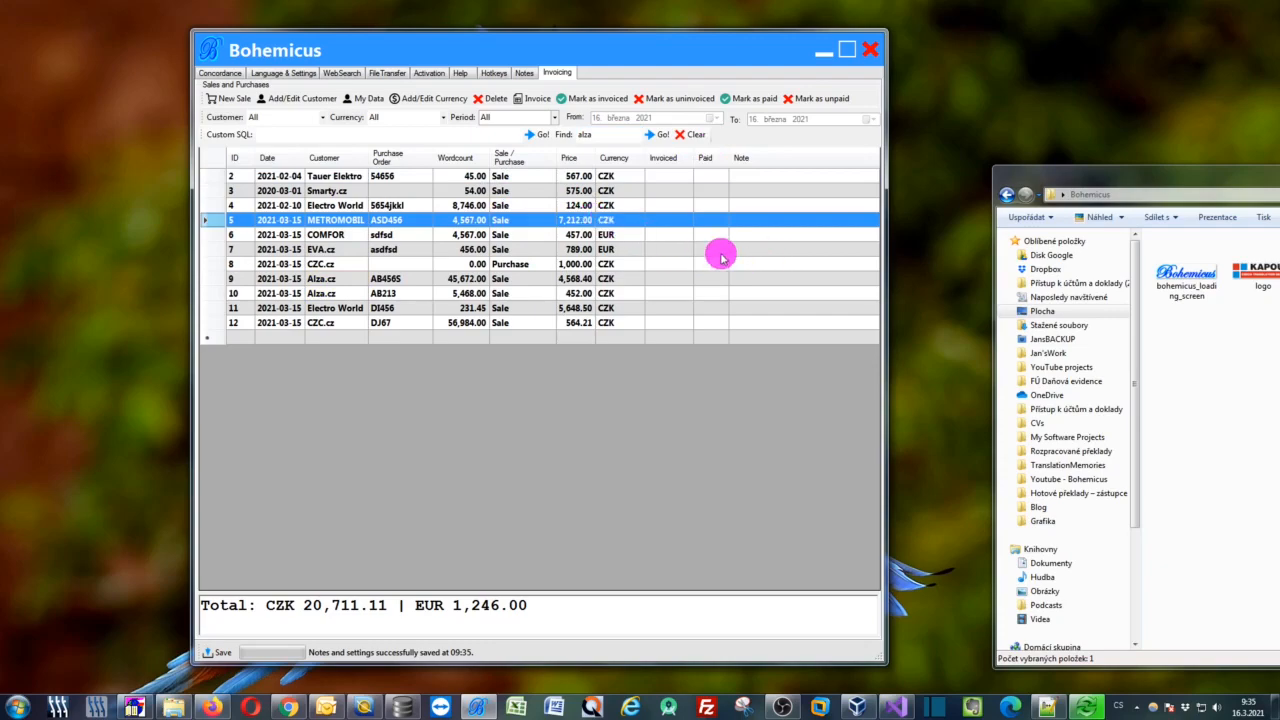
# Start a new sale record with Alza.cz as the customer and CZK as the currency.
pyautogui.click(246, 100)
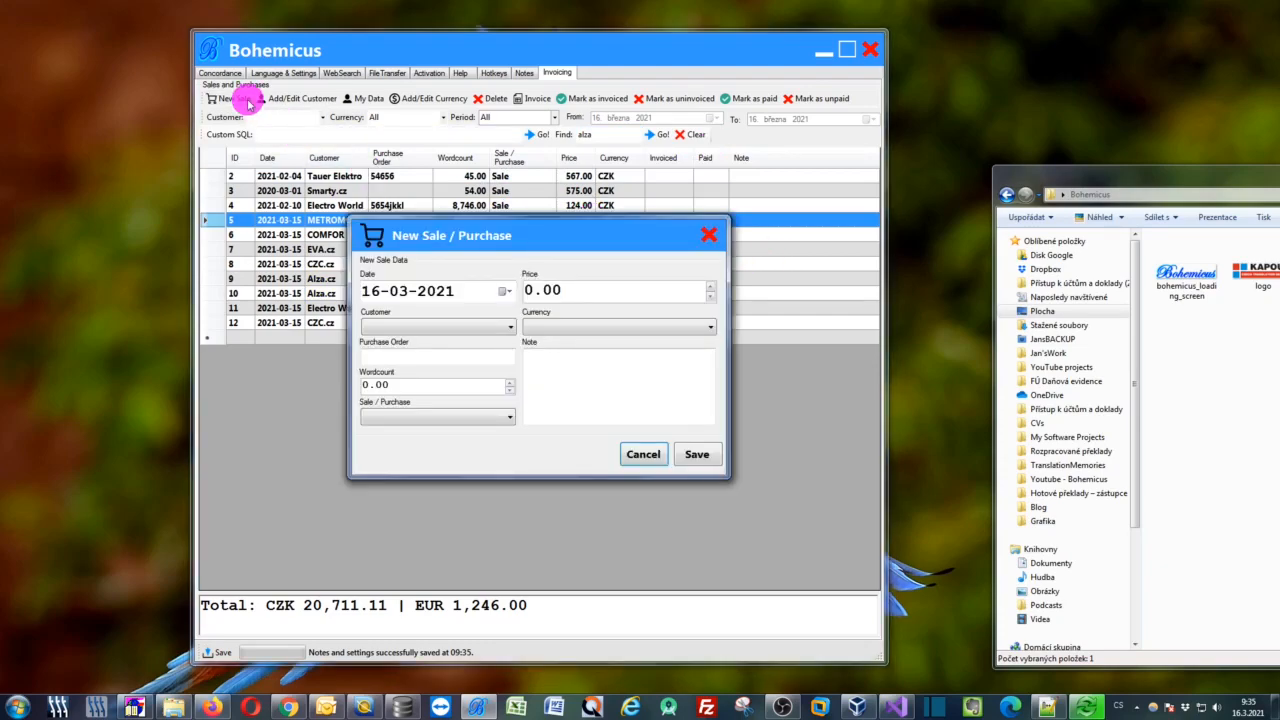
pyautogui.click(510, 327)
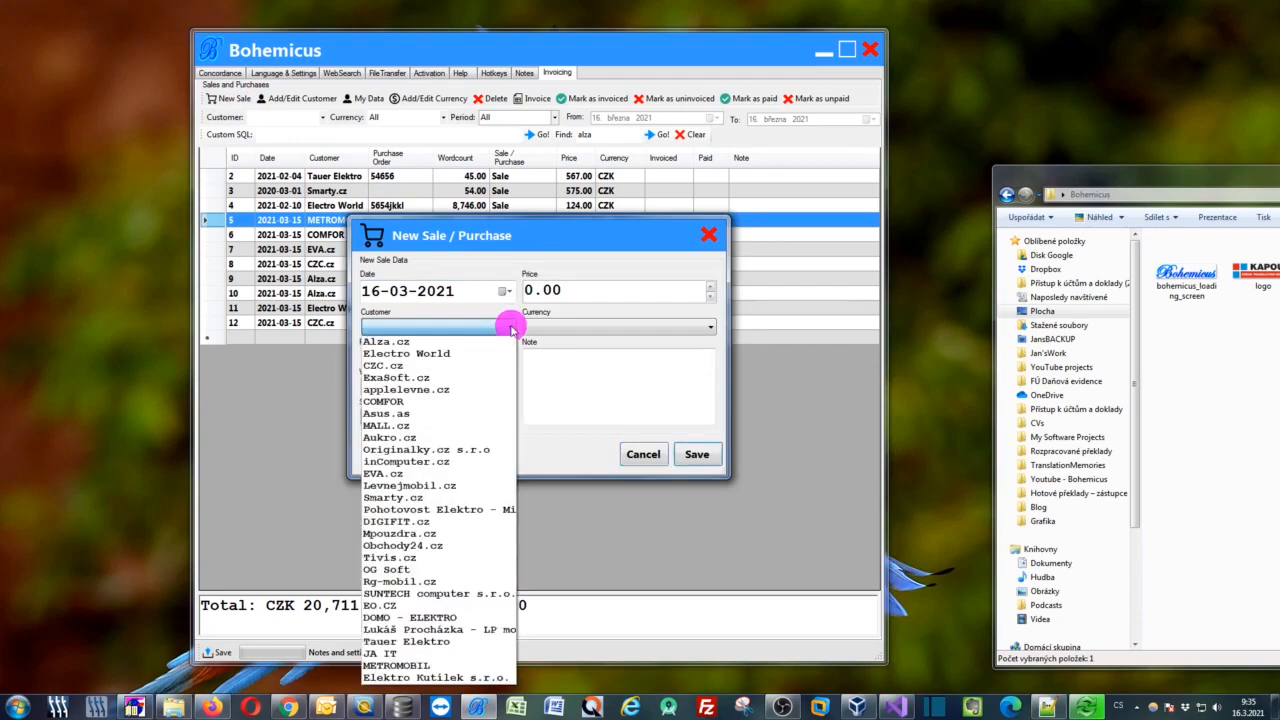
pyautogui.click(420, 341)
pyautogui.click(557, 327)
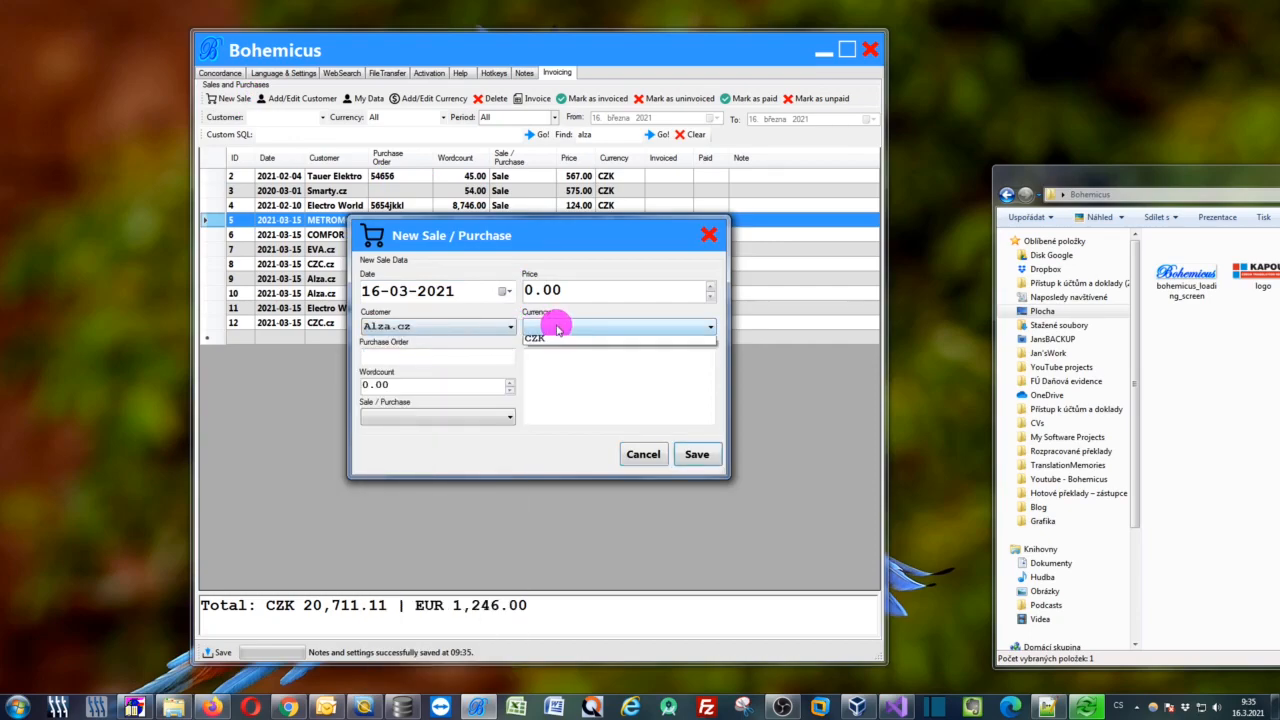
pyautogui.click(540, 340)
# Fill in the sale's purchase order number, a wordcount of 4567 and a price of 1234645.
pyautogui.click(475, 360)
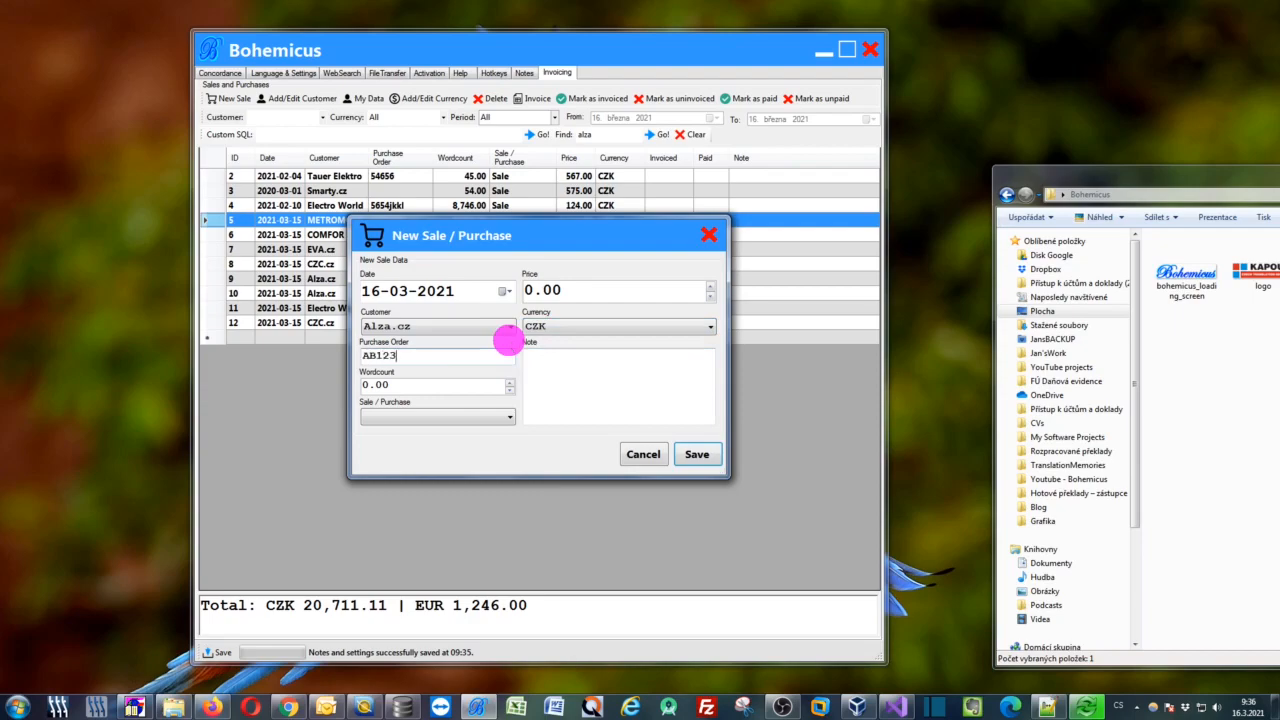
pyautogui.click(414, 383)
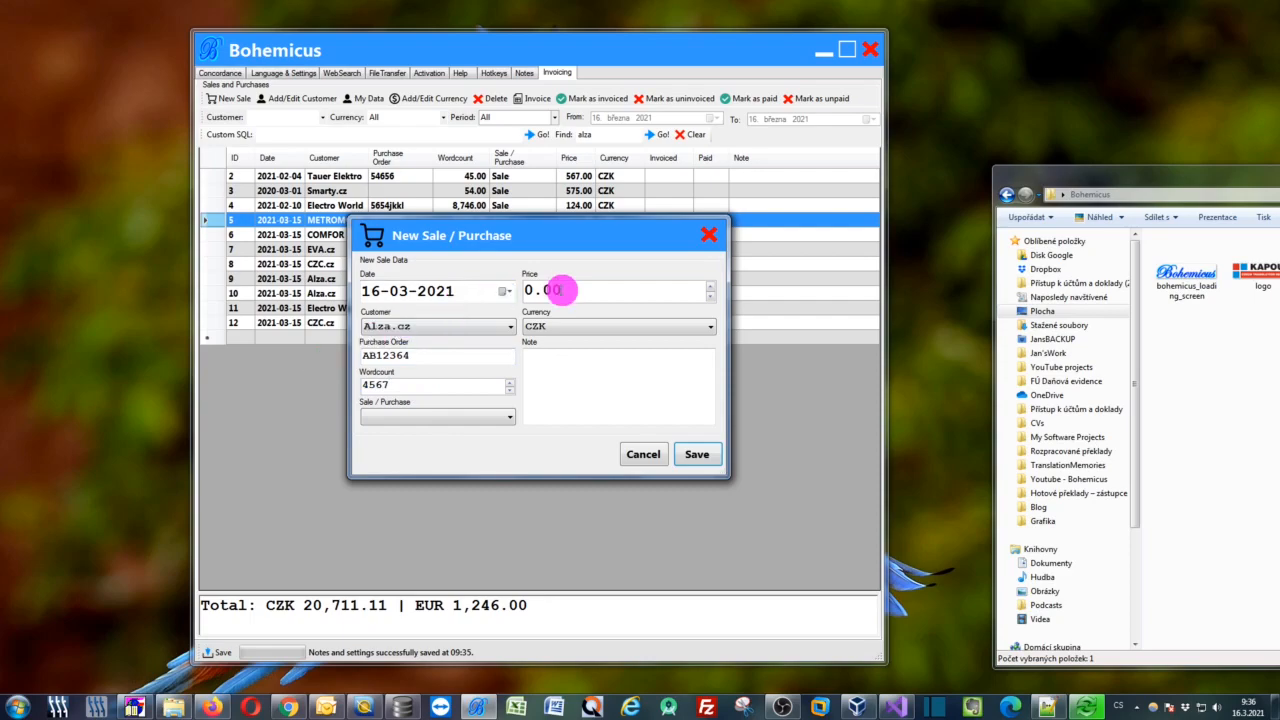
pyautogui.click(566, 289)
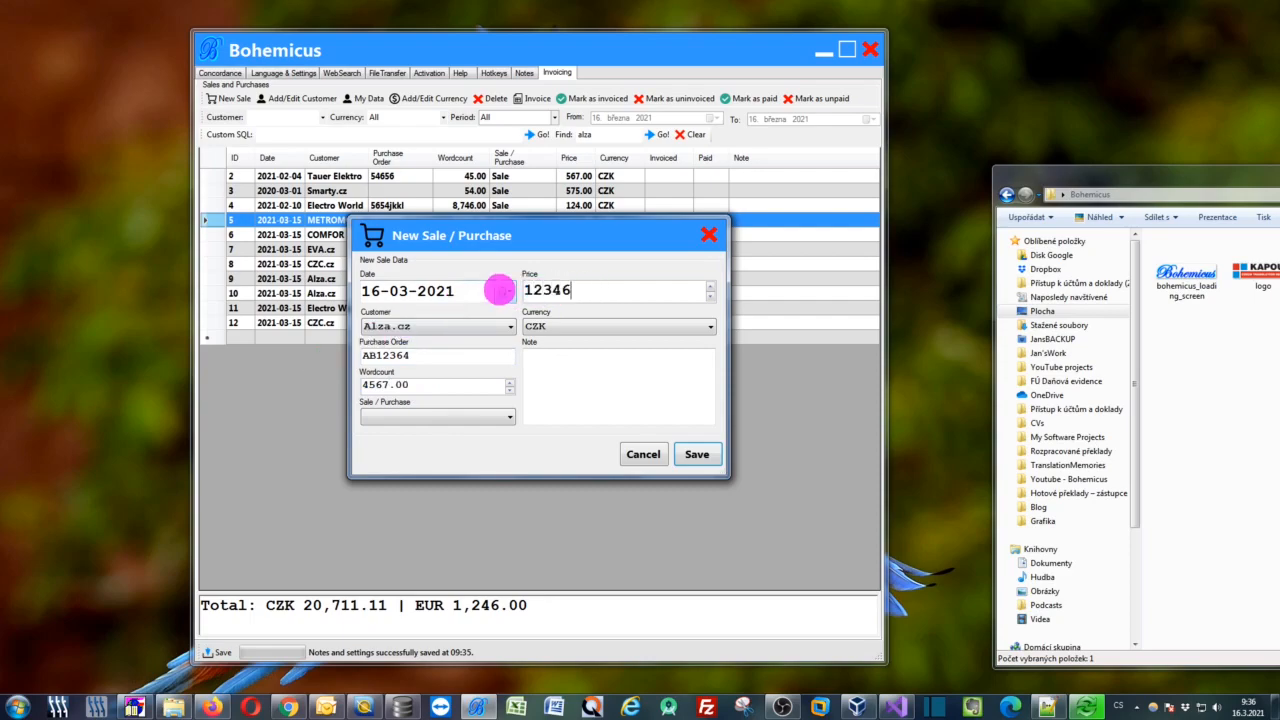
# Set the record type to Sale, add the note "Add some note." and save the record.
pyautogui.click(399, 416)
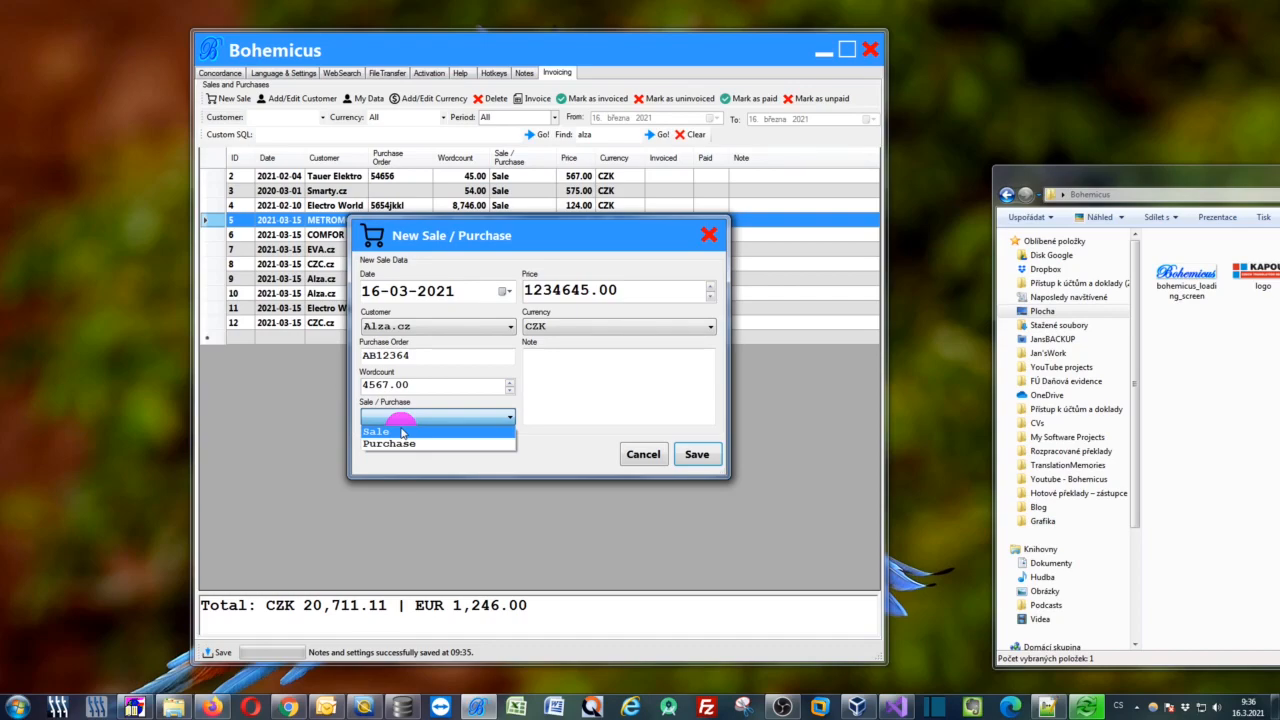
pyautogui.click(402, 432)
pyautogui.click(604, 375)
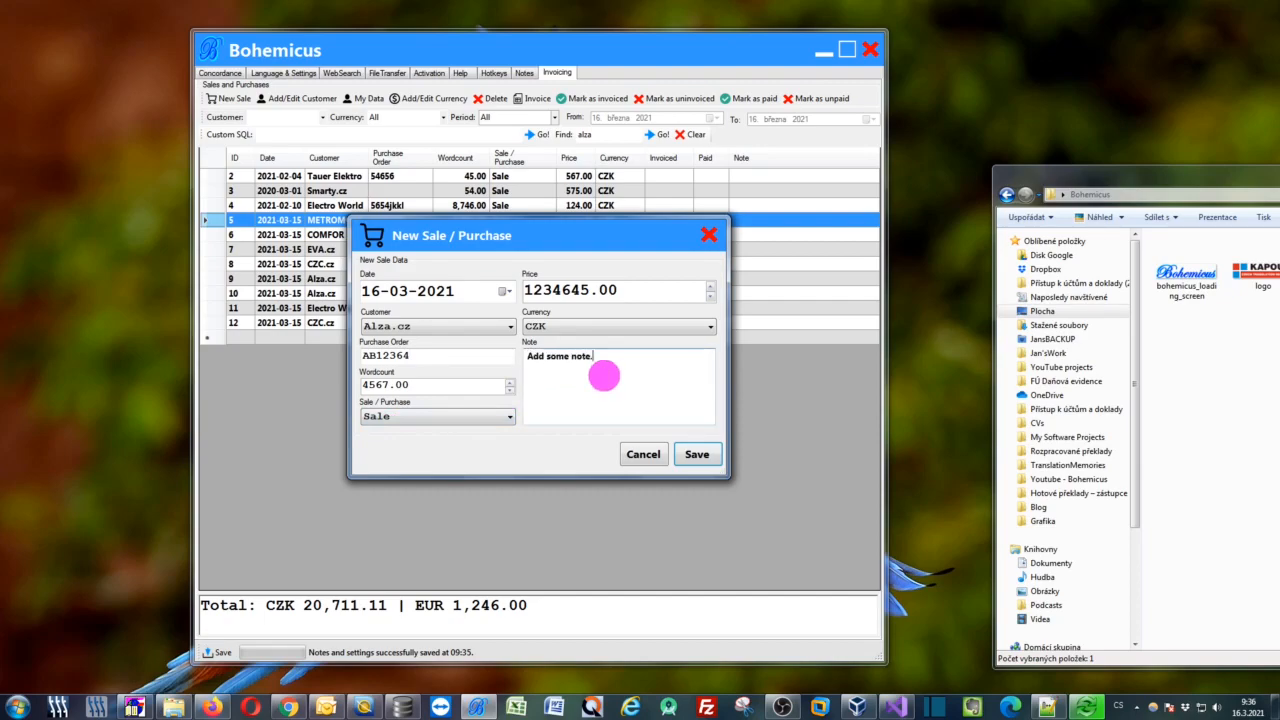
pyautogui.write('Add some note.')
pyautogui.click(700, 452)
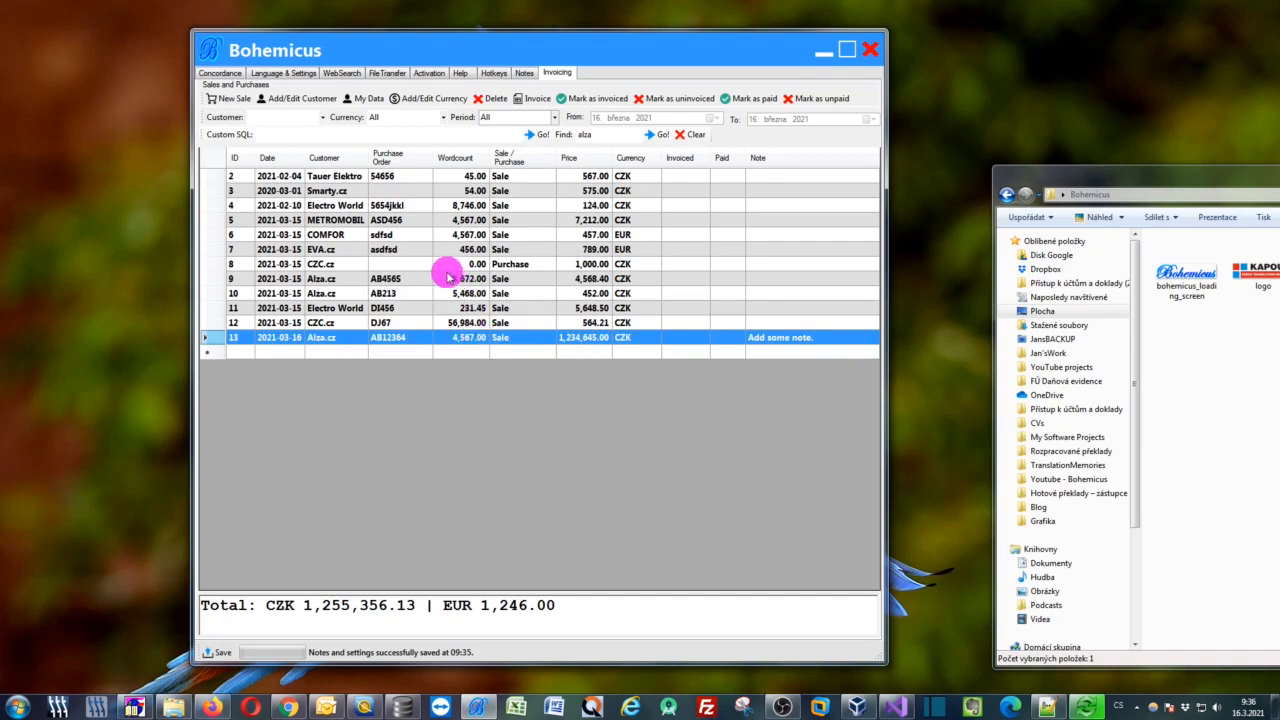
# Filter the sales list to the customer Alza.cz and the currency CZK.
pyautogui.click(323, 117)
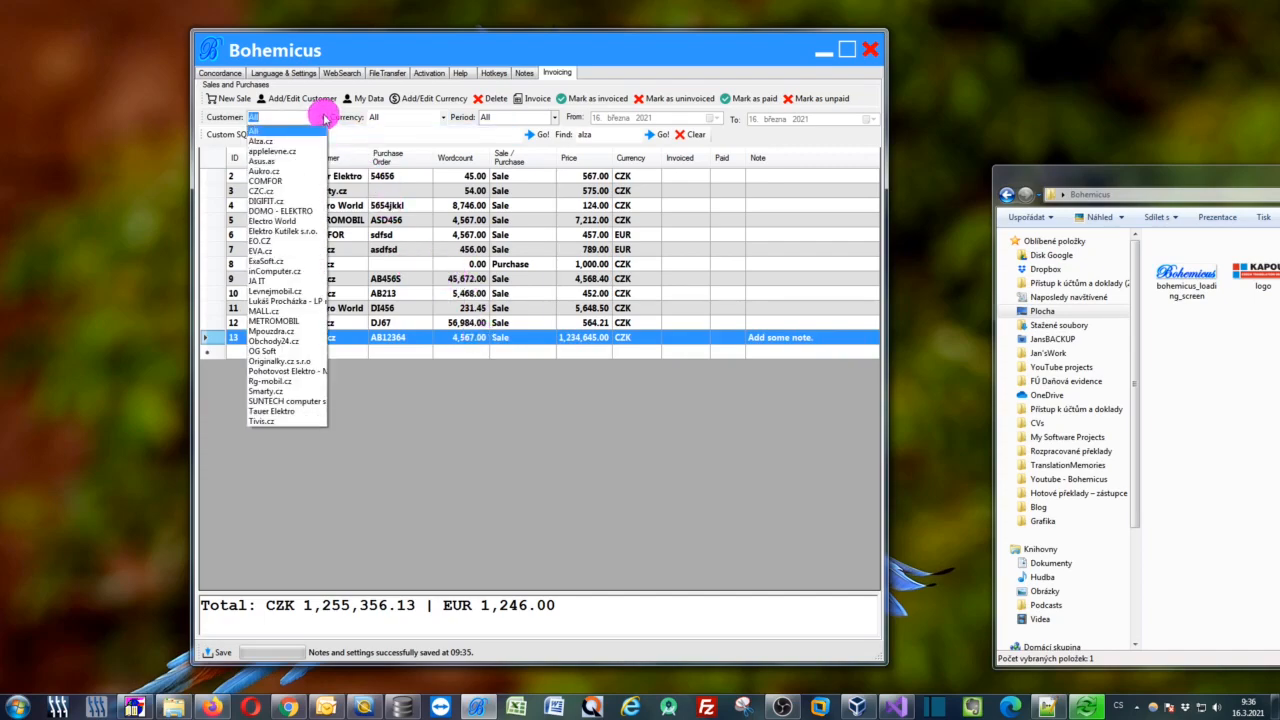
pyautogui.click(280, 142)
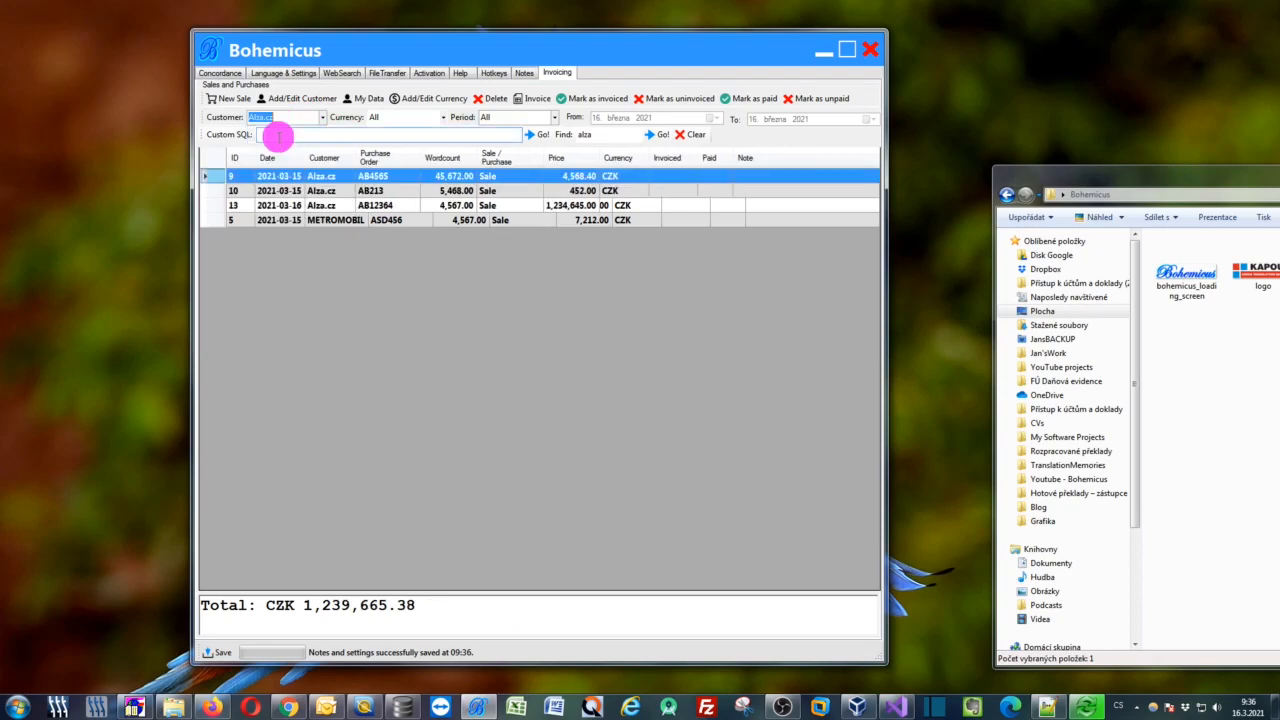
pyautogui.click(443, 117)
pyautogui.click(385, 141)
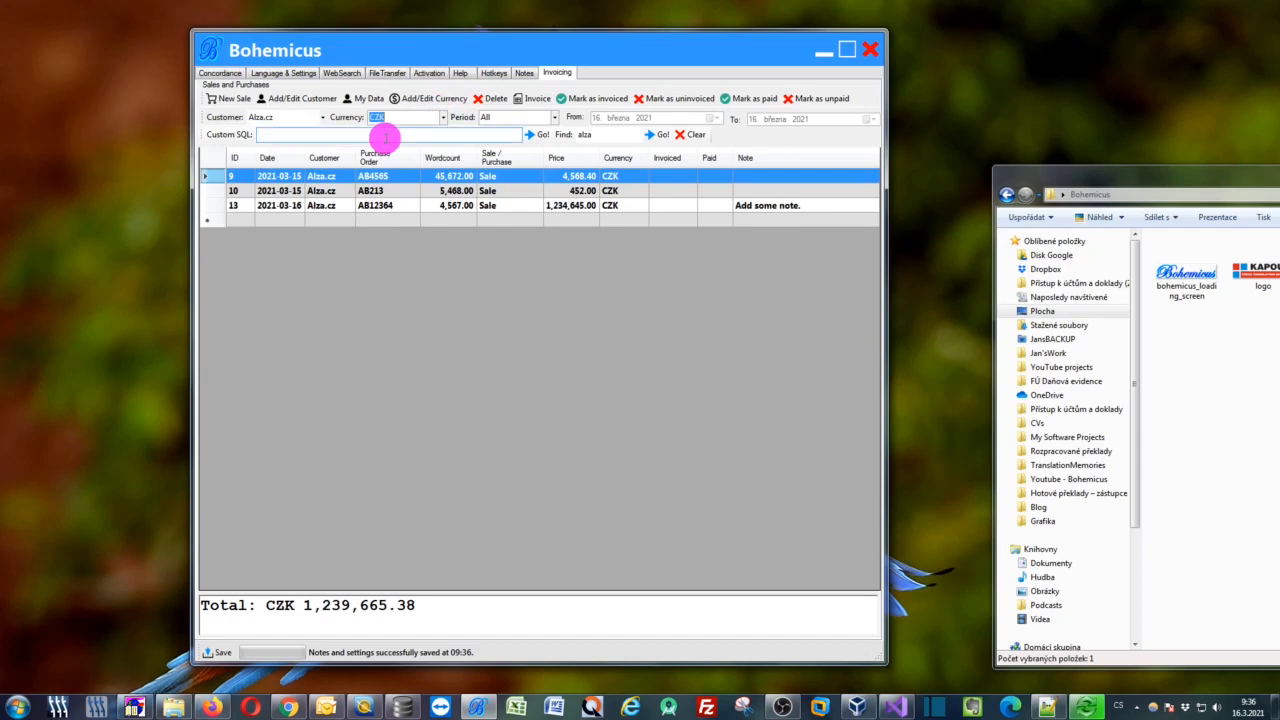
# Select all three filtered Alza.cz sales and create a new invoice from them.
pyautogui.click(400, 189)
pyautogui.click(402, 177)
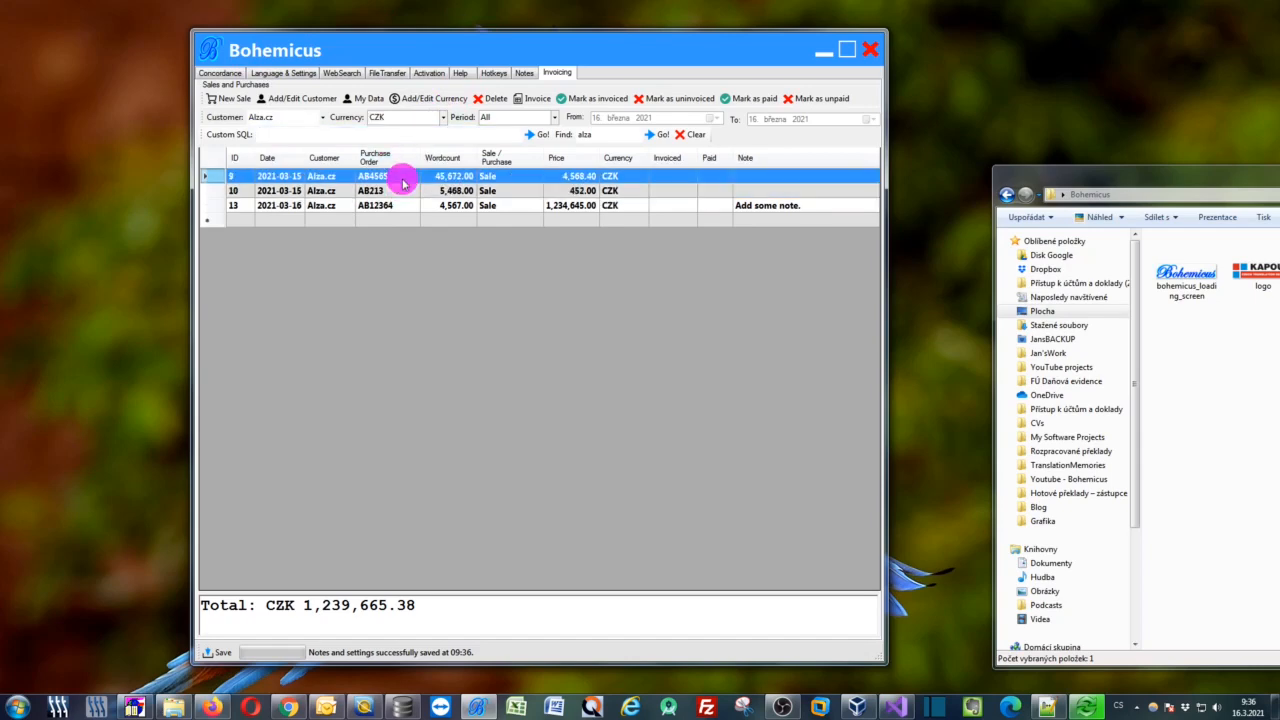
pyautogui.hotkey('shift', 'Down')
pyautogui.hotkey('shift', 'Down')
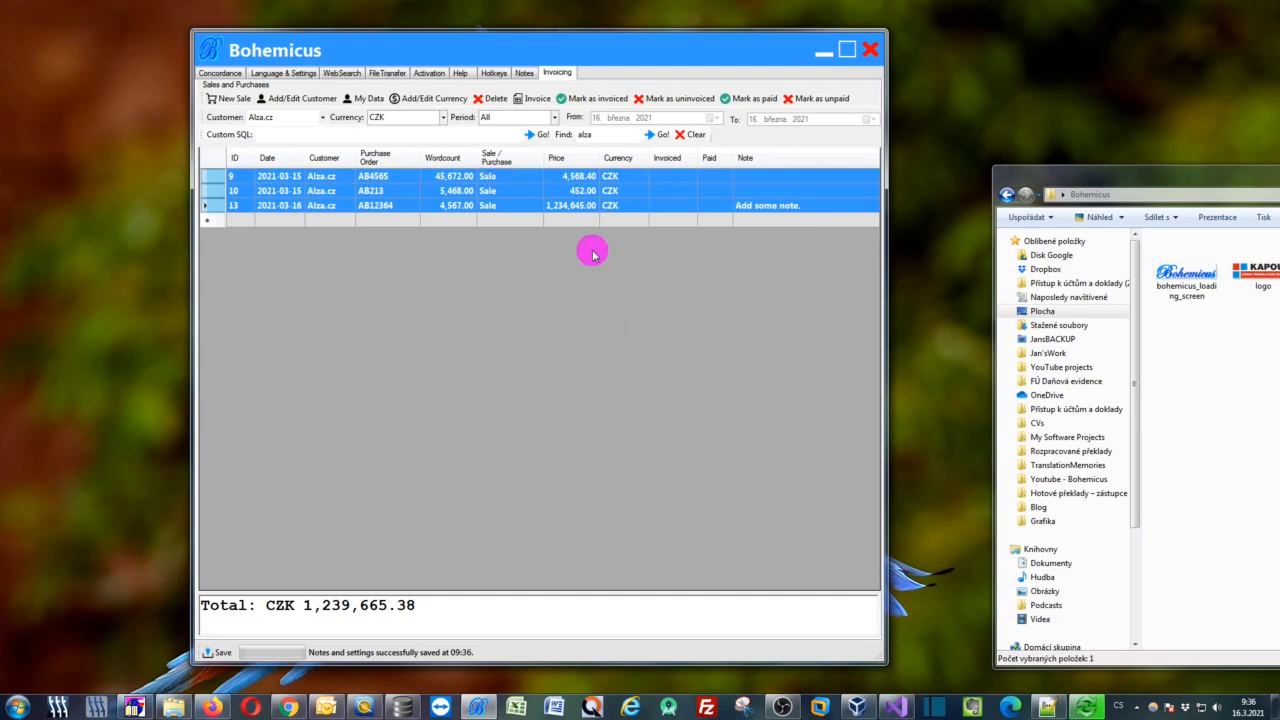
pyautogui.click(538, 98)
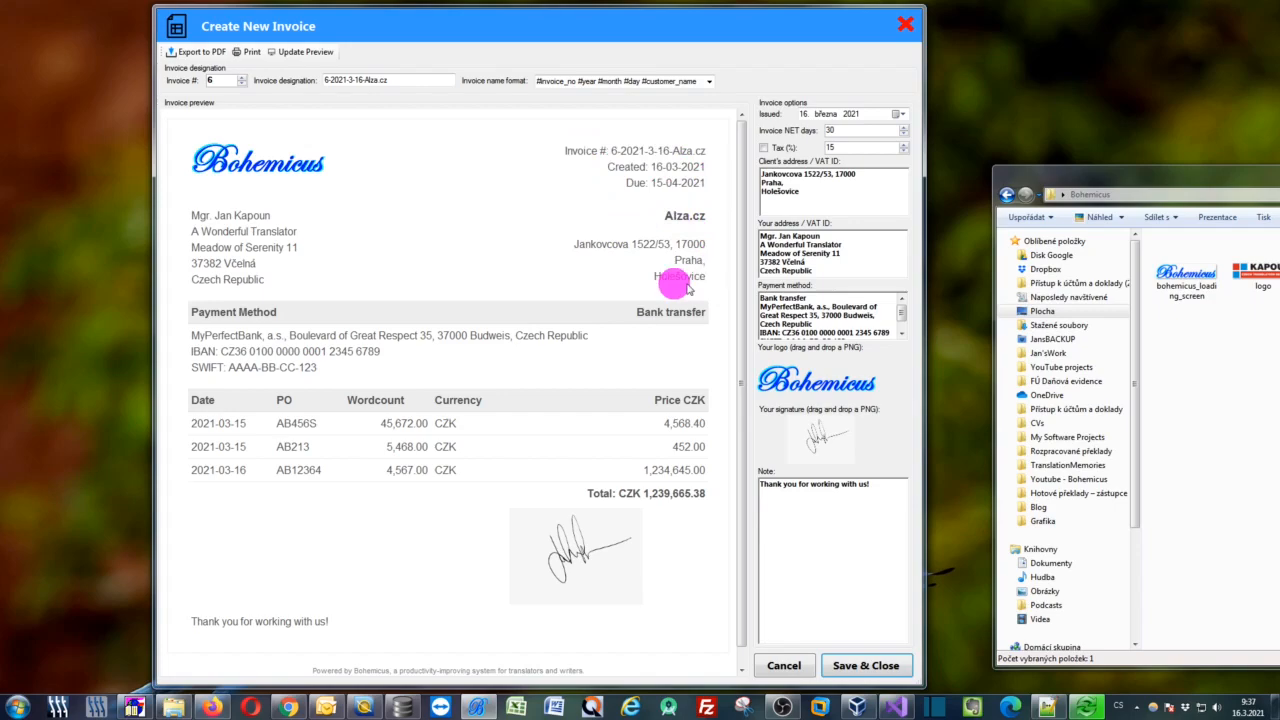
# Review the sender's address block and the listed sales in the invoice preview.
pyautogui.moveTo(192, 215); pyautogui.dragTo(285, 273)
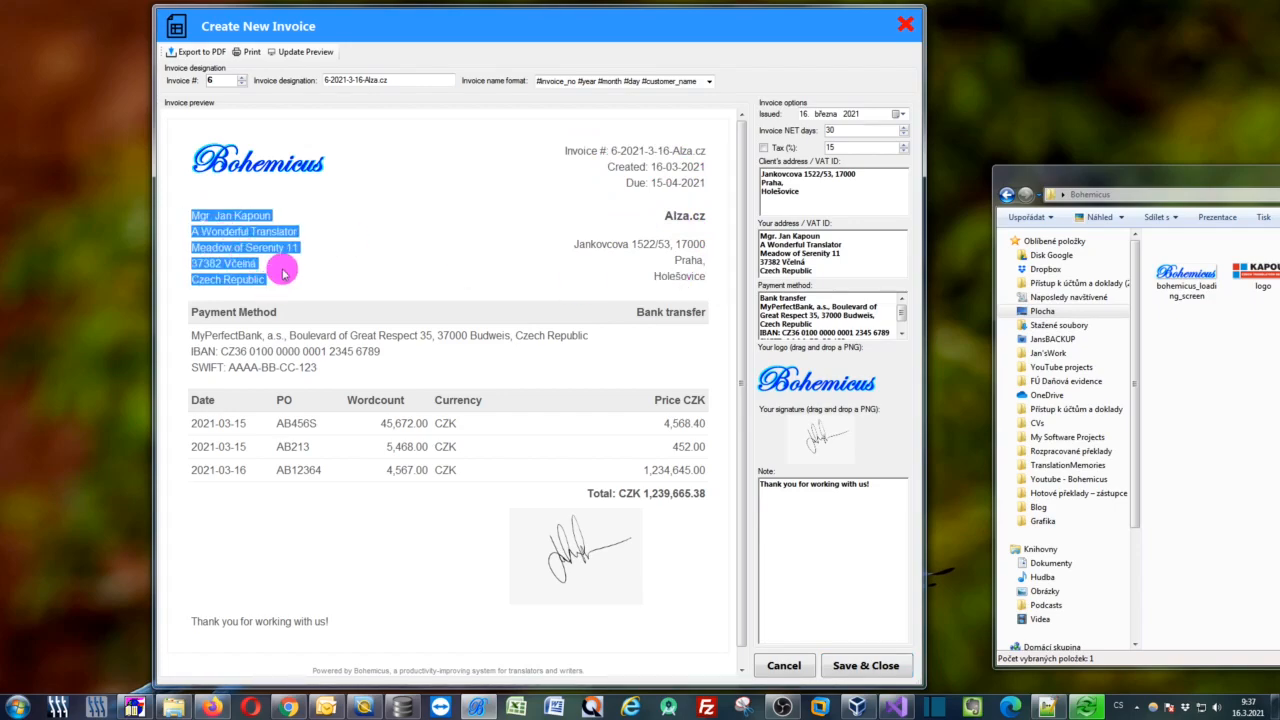
pyautogui.click(284, 271)
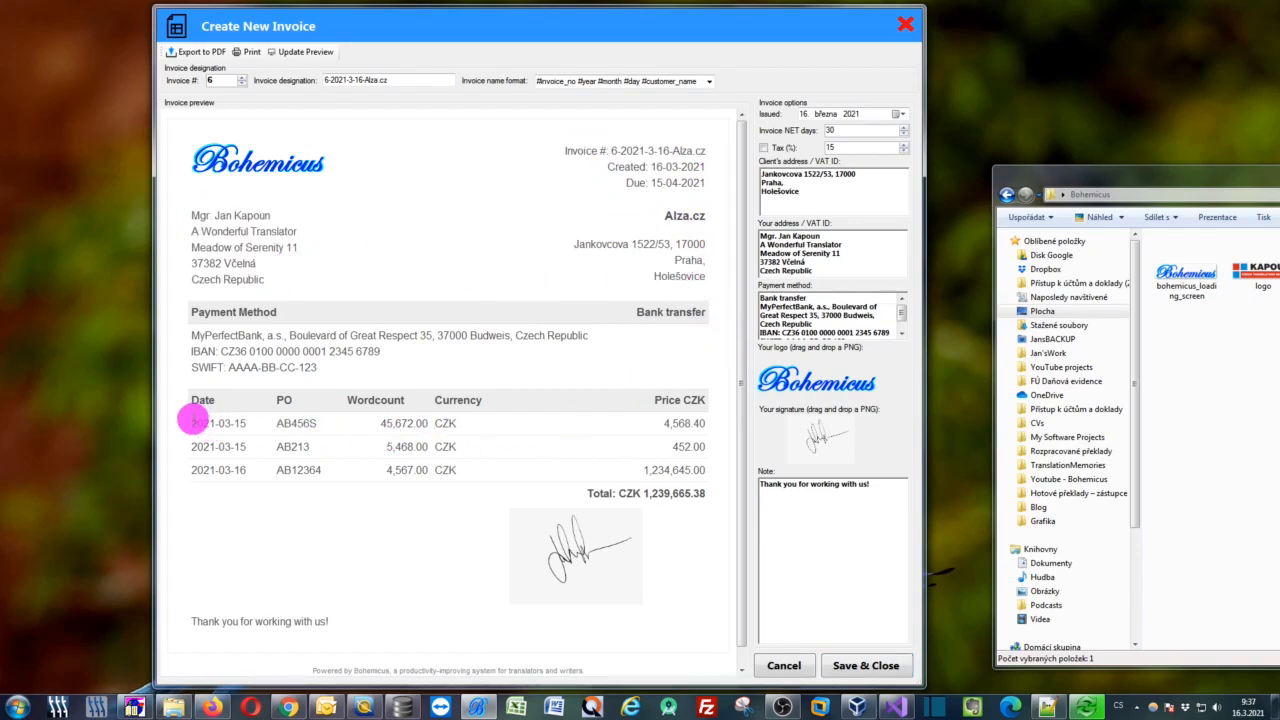
pyautogui.moveTo(193, 420); pyautogui.dragTo(517, 449)
pyautogui.click(673, 486)
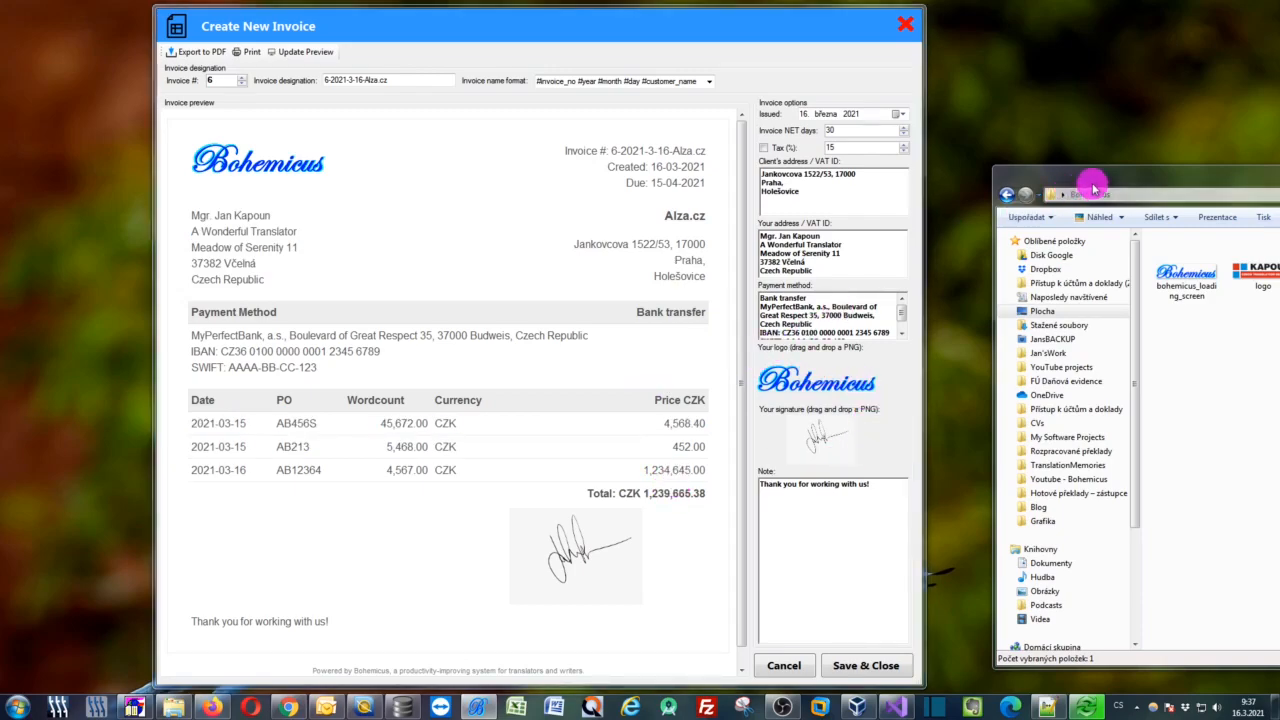
# Replace the invoice's logo and signature with the logo and signature images from the Bohemicus folder.
pyautogui.moveTo(1089, 183); pyautogui.dragTo(1055, 180)
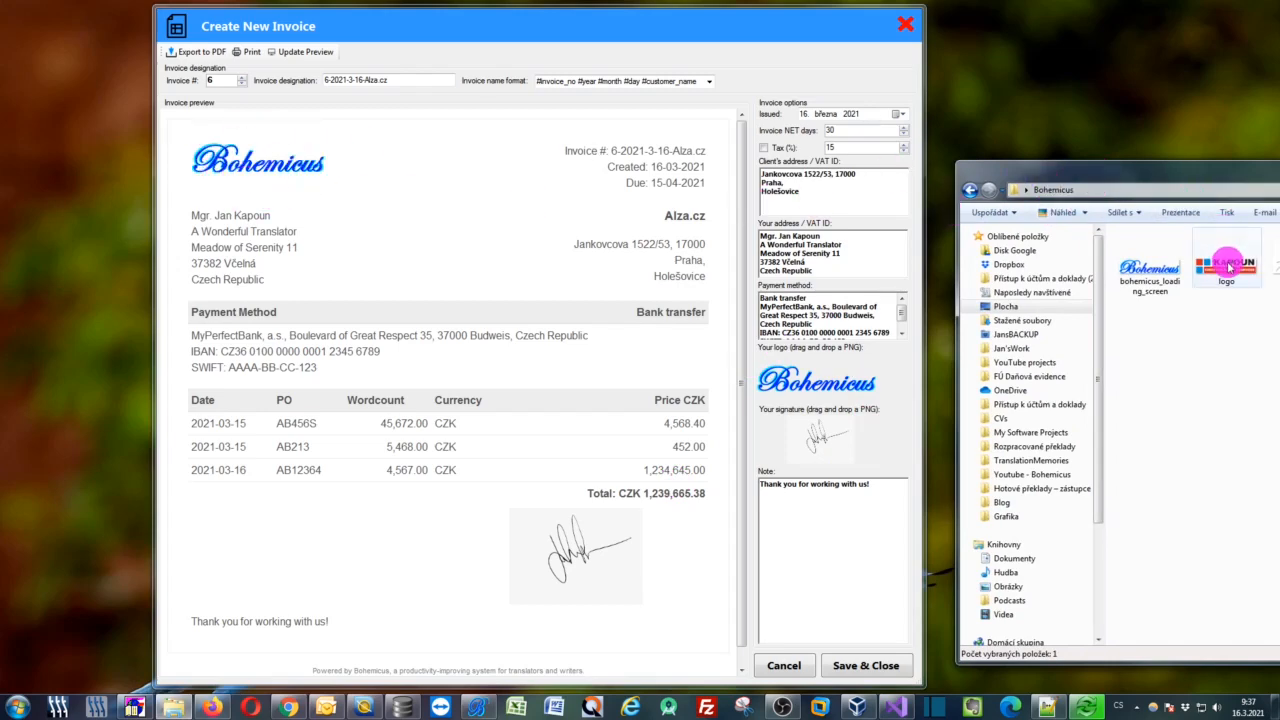
pyautogui.moveTo(1224, 266); pyautogui.dragTo(841, 383)
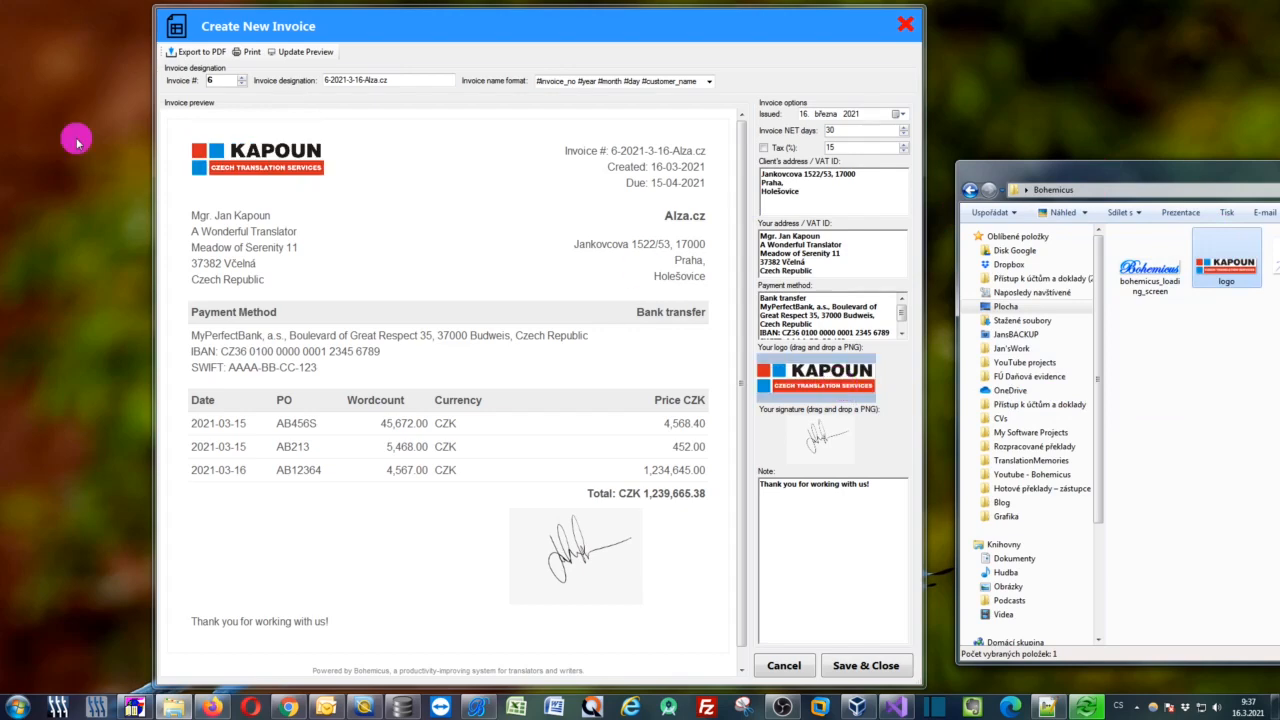
pyautogui.click(797, 442)
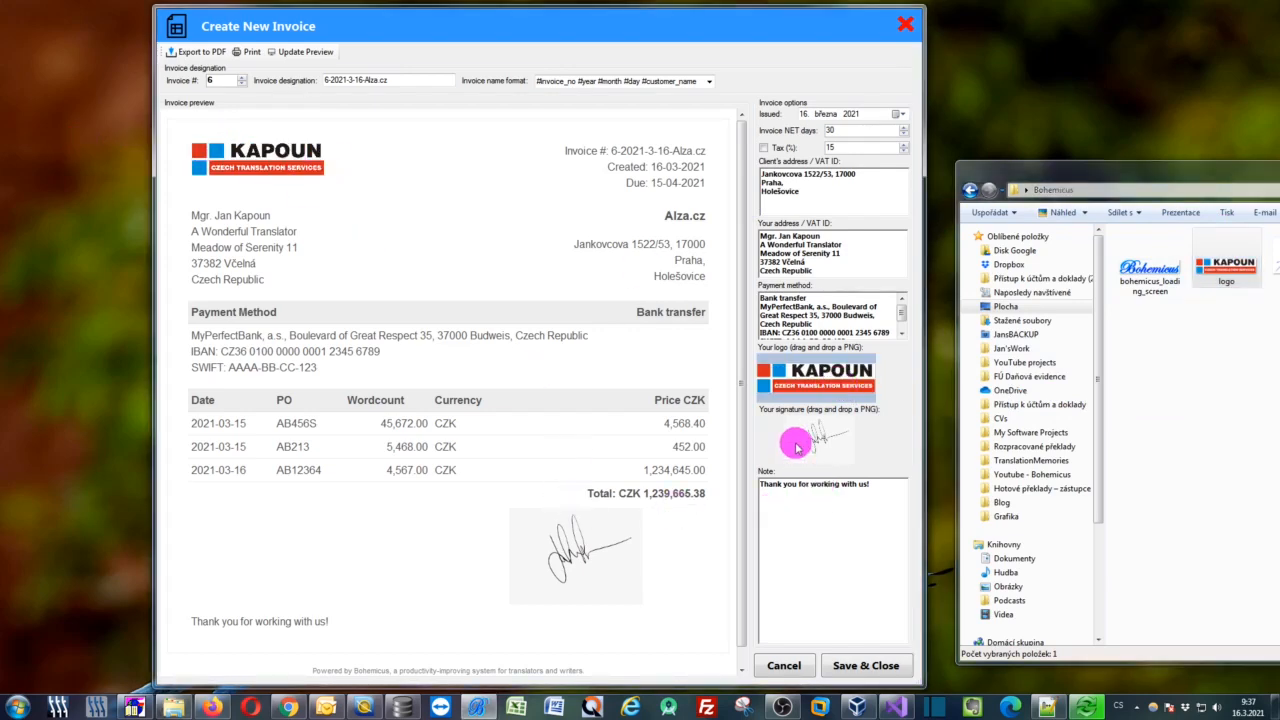
pyautogui.moveTo(1164, 174)
pyautogui.mouseDown()
pyautogui.moveTo(983, 171)
pyautogui.moveTo(1104, 171)
pyautogui.mouseUp()
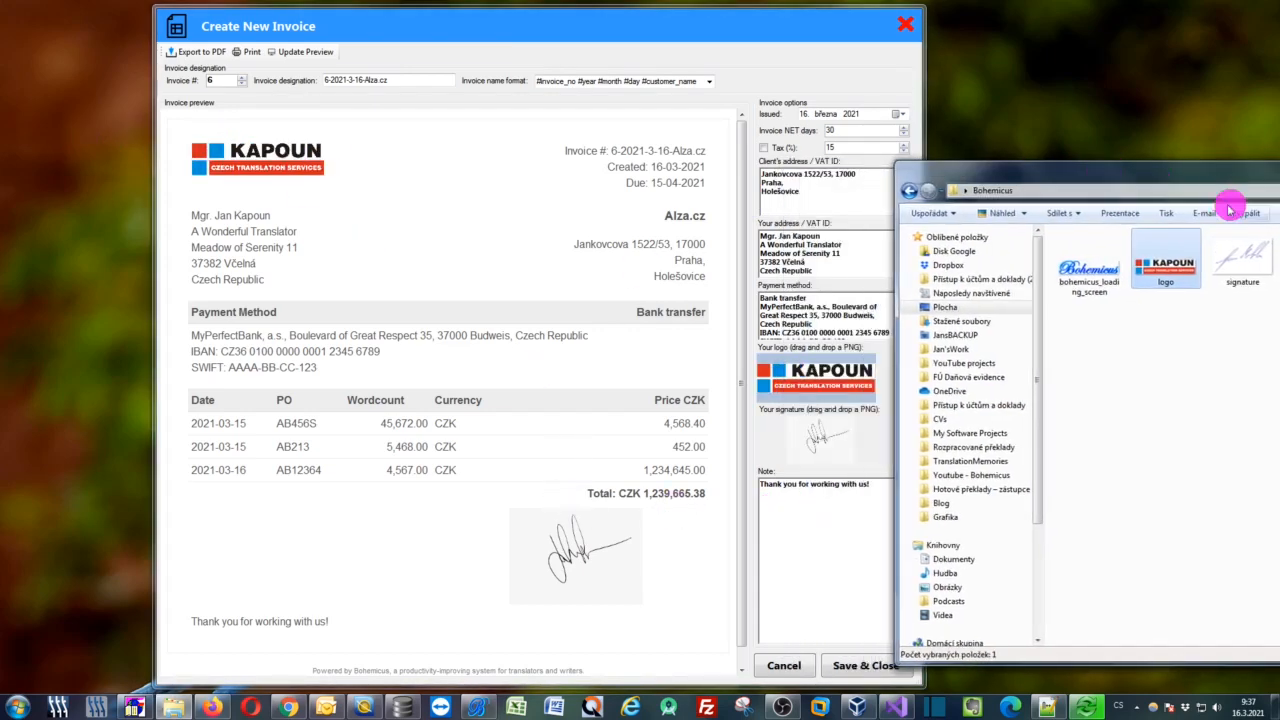
pyautogui.moveTo(1253, 255); pyautogui.dragTo(833, 432)
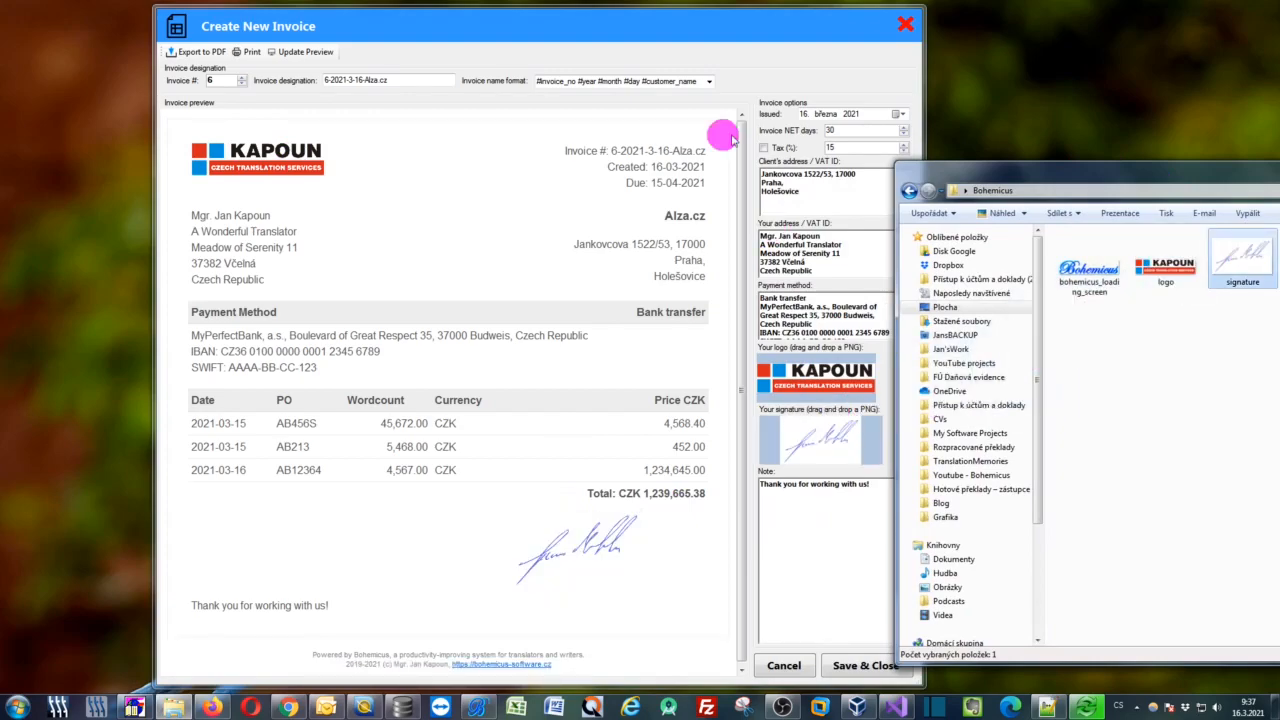
# Export the invoice as the PDF file 6-2021-3-16-Alza.cz in the Bohemicus folder.
pyautogui.click(679, 30)
pyautogui.moveTo(679, 31); pyautogui.dragTo(672, 34)
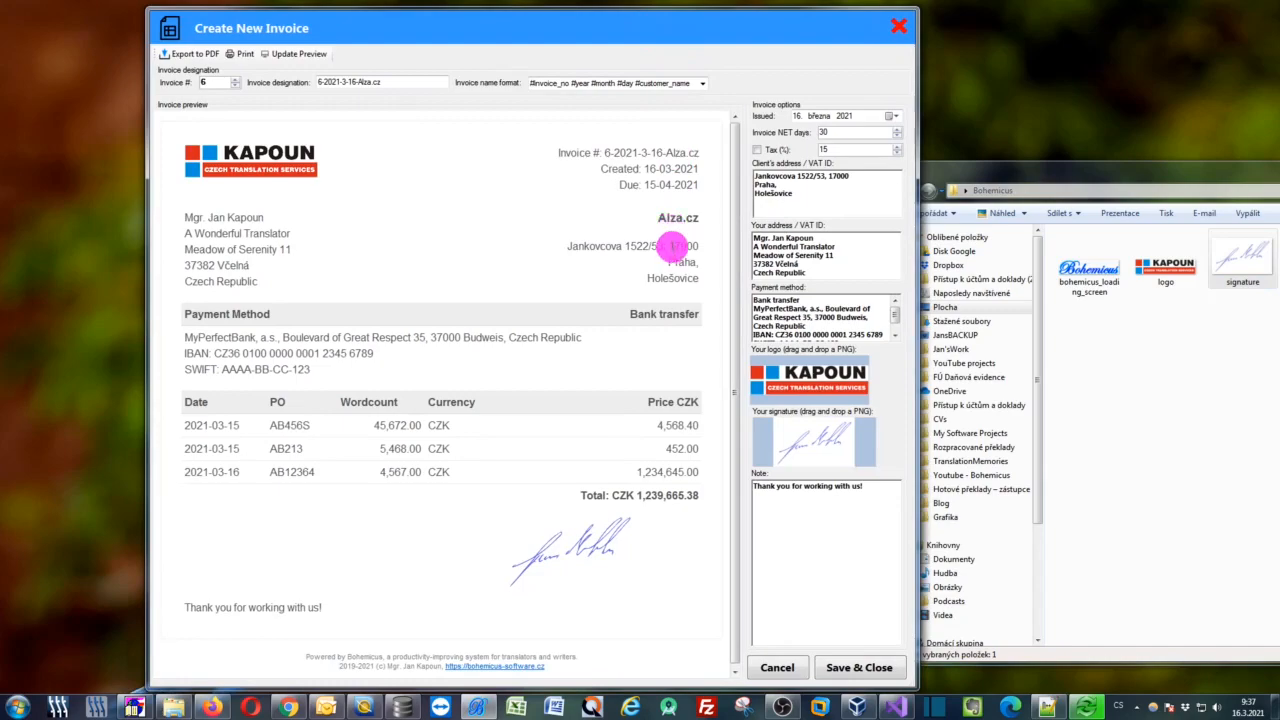
pyautogui.click(183, 53)
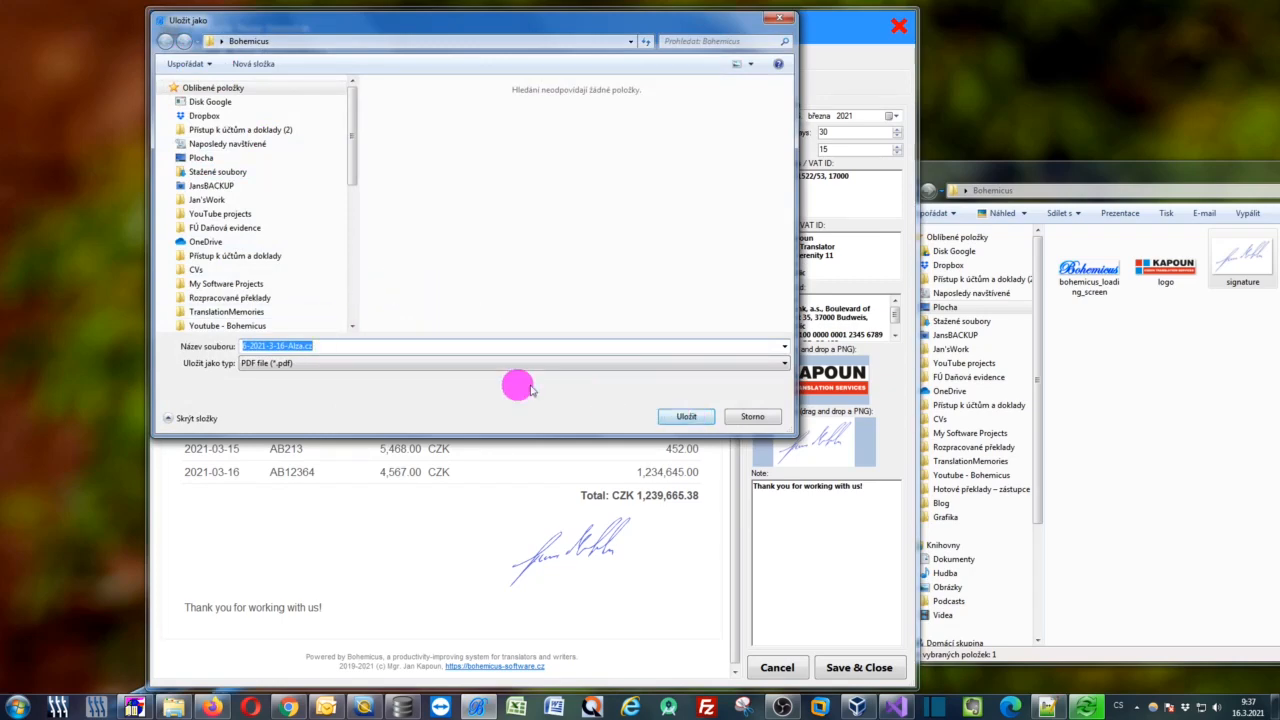
pyautogui.click(328, 347)
pyautogui.moveTo(340, 346); pyautogui.dragTo(238, 345)
pyautogui.click(690, 415)
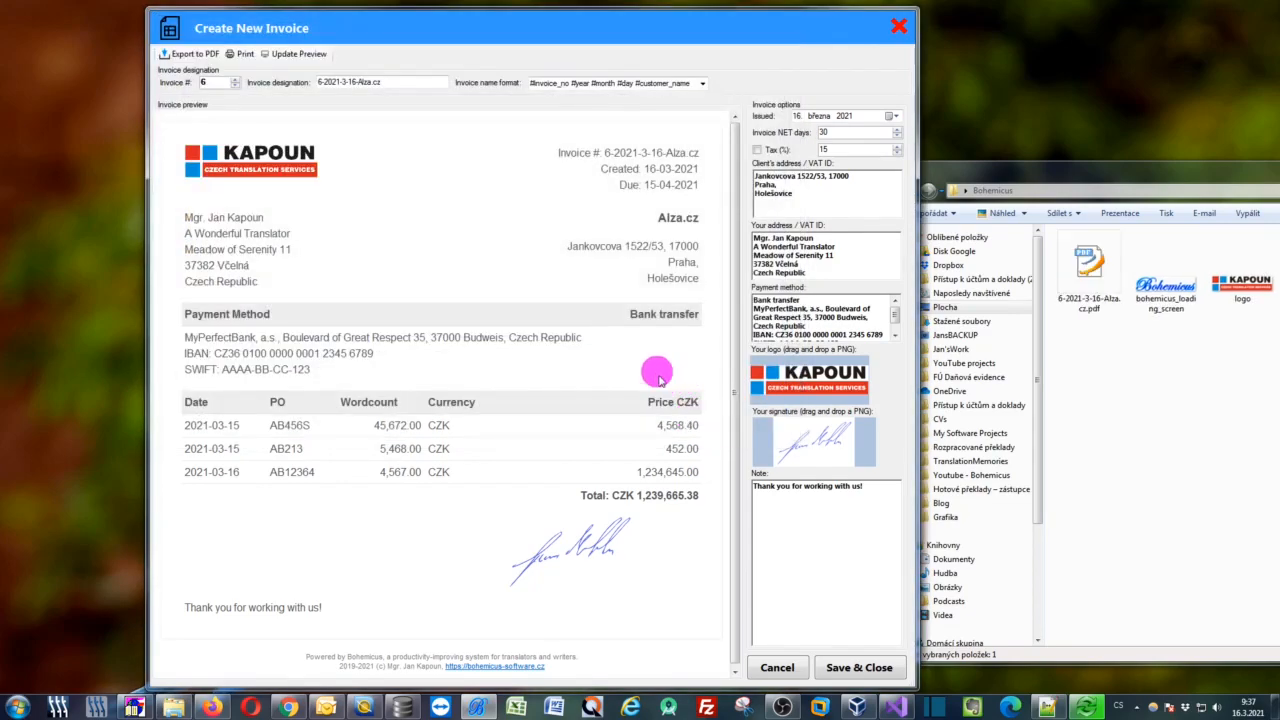
# Open the exported invoice PDF from the Bohemicus folder, look through the page and close it.
pyautogui.click(1152, 175)
pyautogui.moveTo(1152, 175); pyautogui.dragTo(1100, 177)
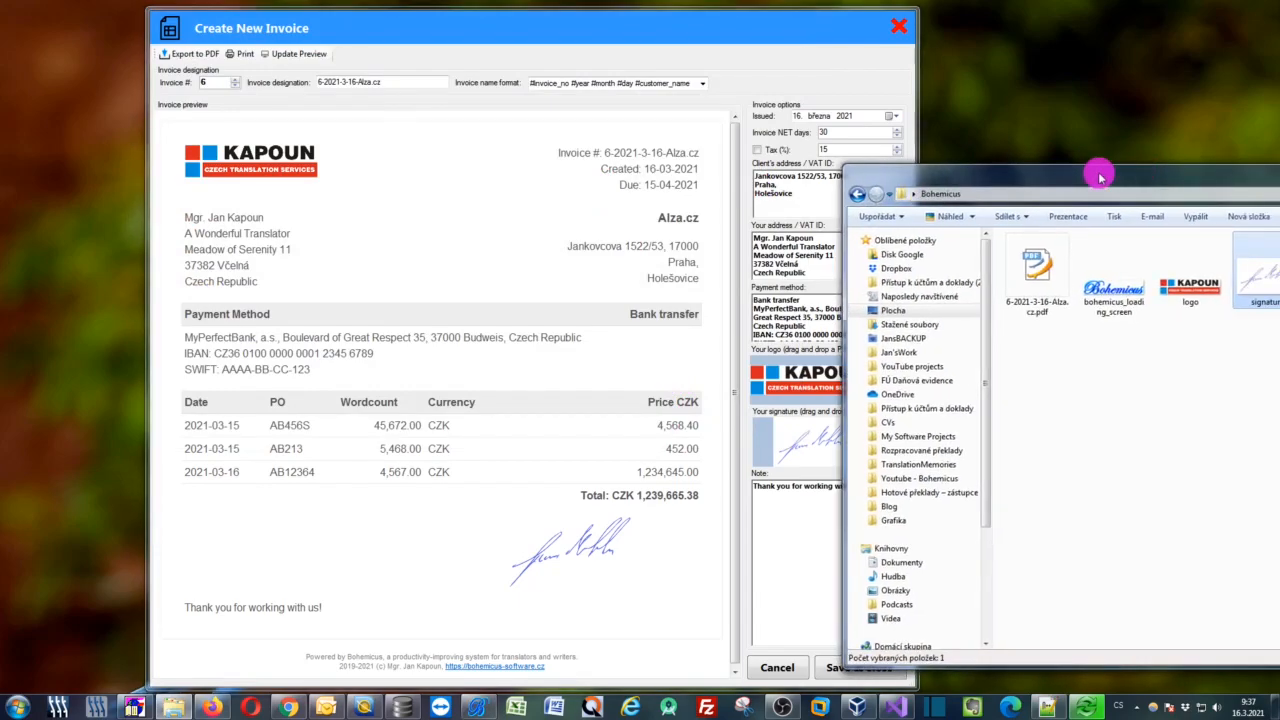
pyautogui.doubleClick(1067, 282)
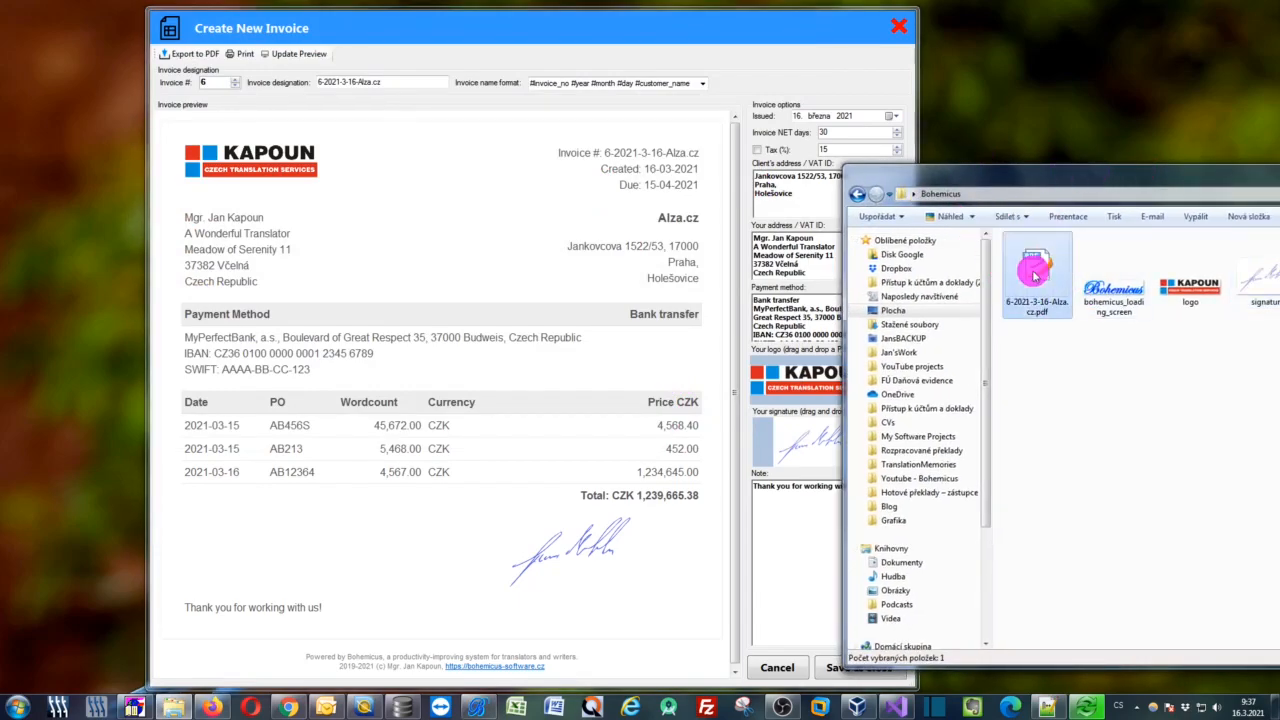
pyautogui.scroll(-5, 597, 274)
pyautogui.scroll(-4, 597, 277)
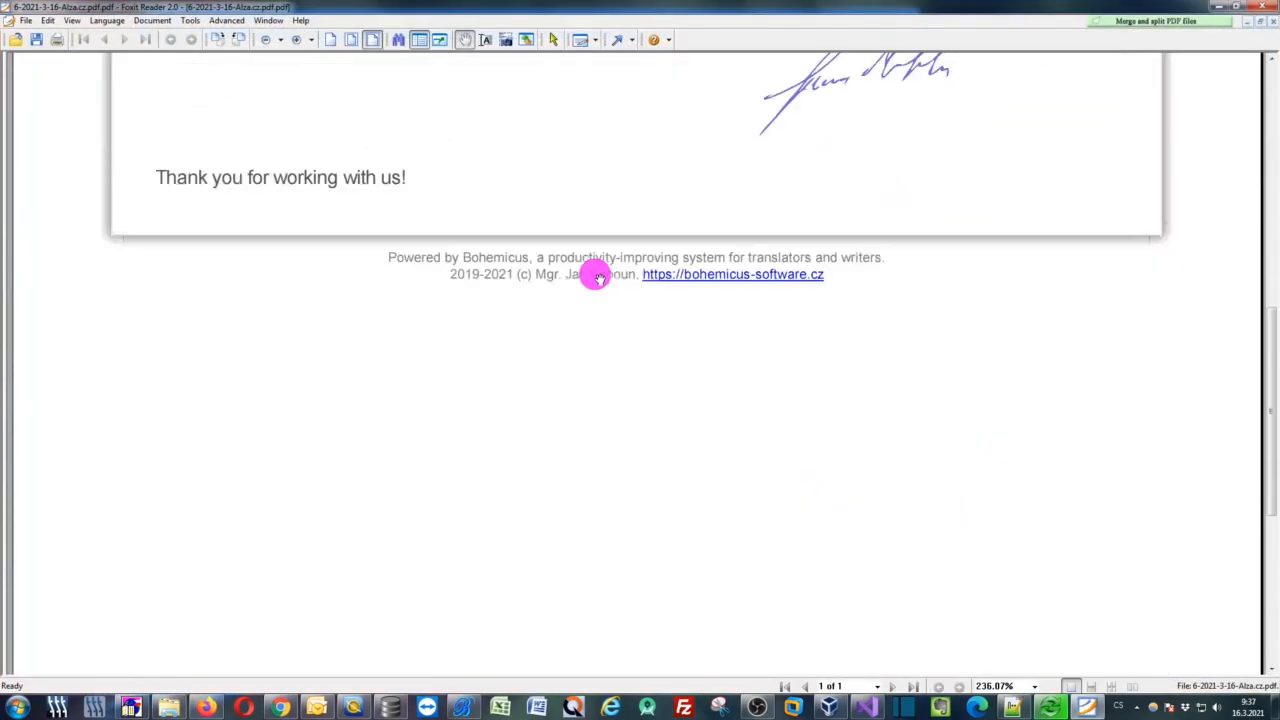
pyautogui.scroll(7, 597, 277)
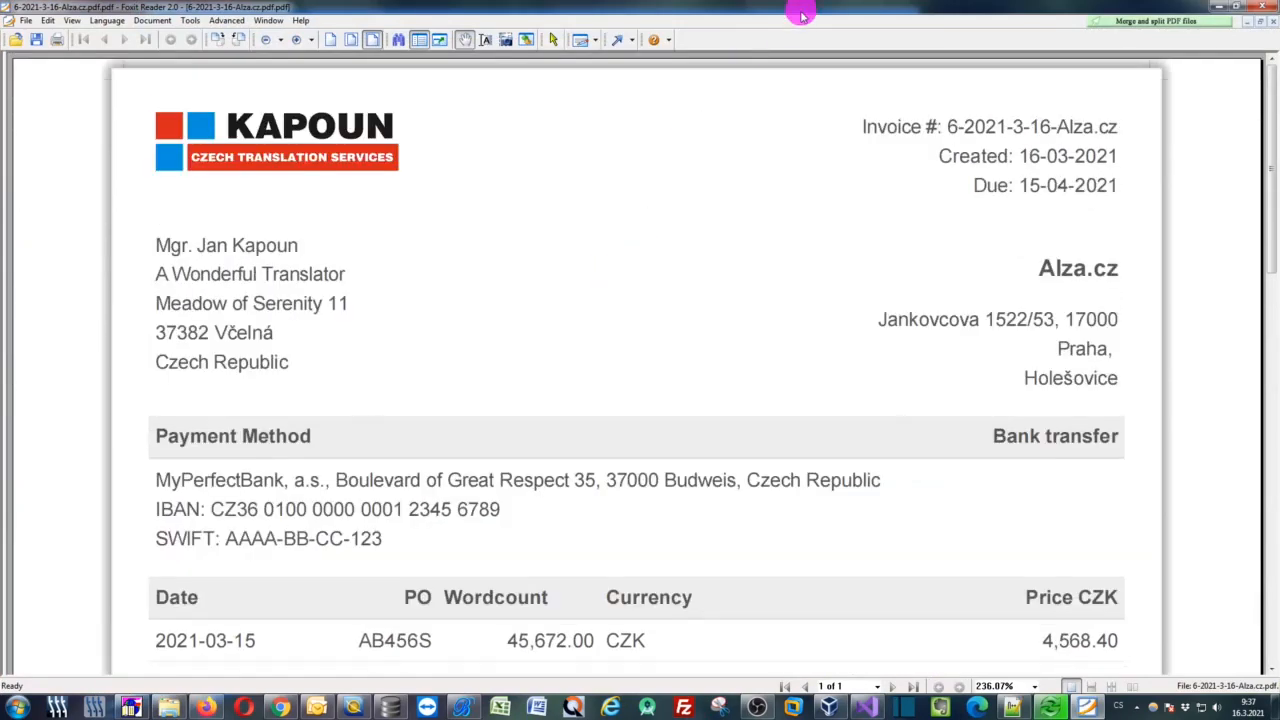
pyautogui.click(1268, 8)
# Review the client's address, the sender's address and the closing note on the invoice.
pyautogui.moveTo(796, 27); pyautogui.dragTo(789, 25)
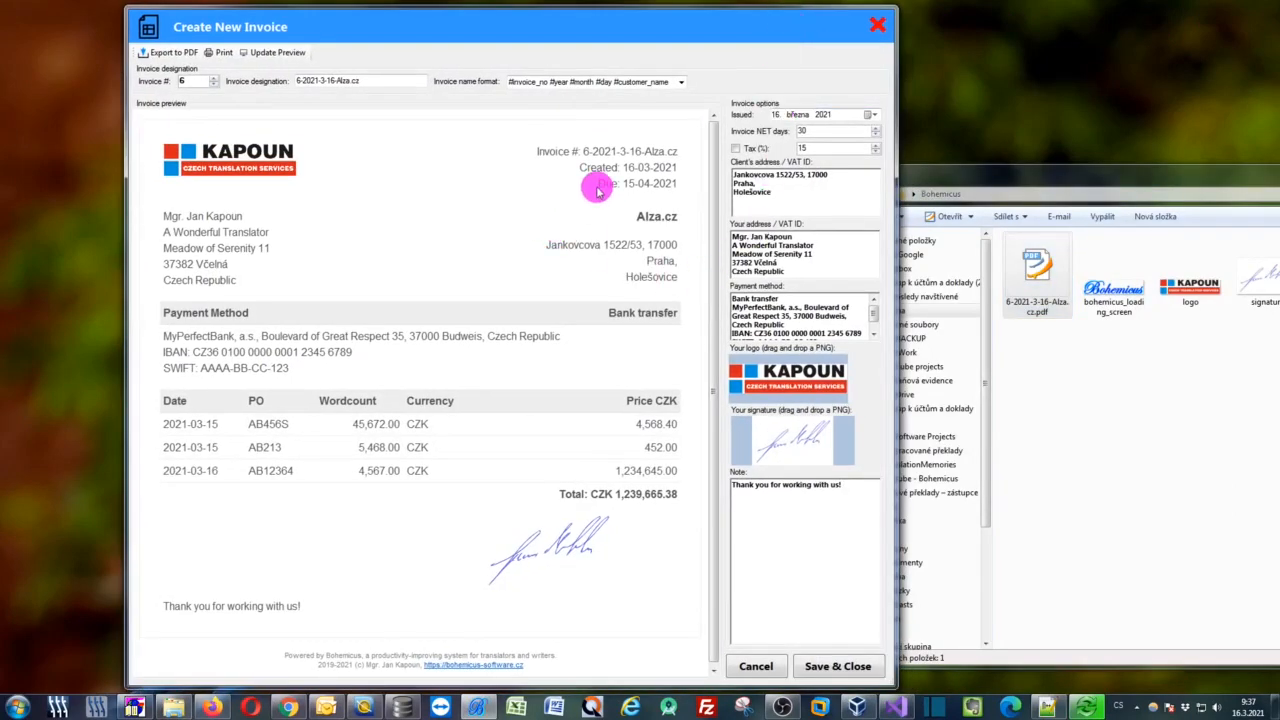
pyautogui.moveTo(789, 188); pyautogui.dragTo(731, 172)
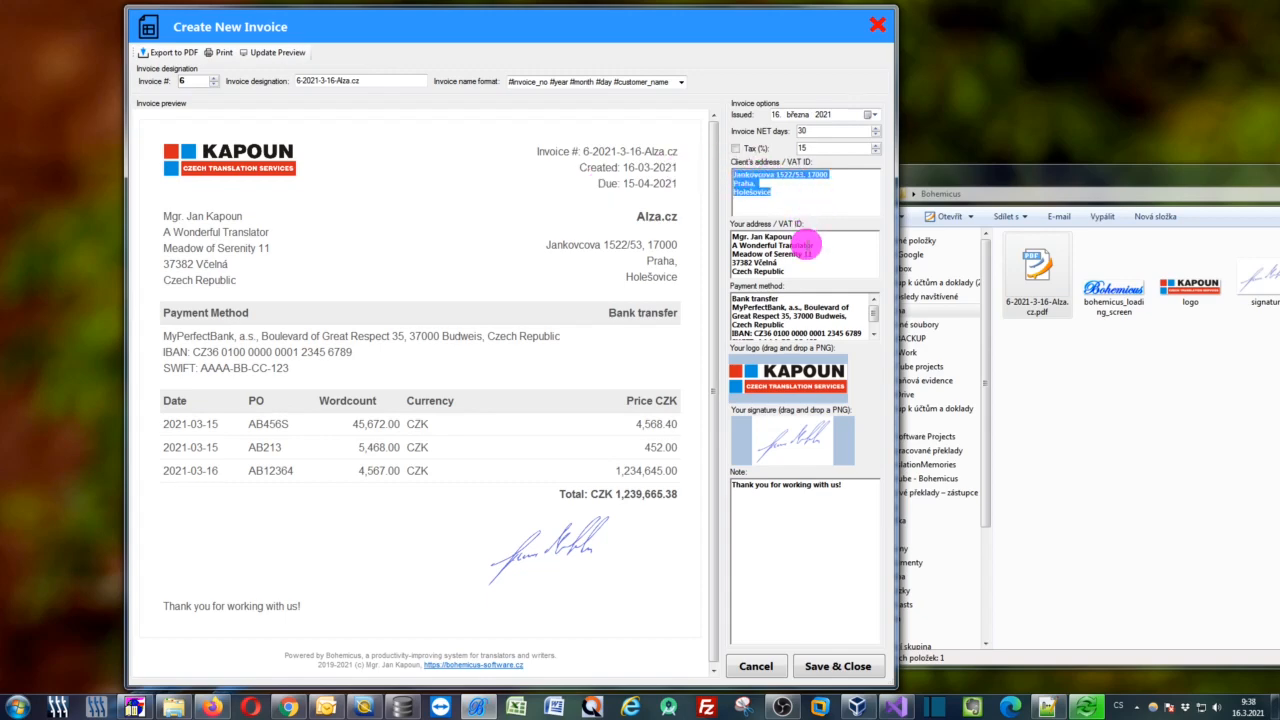
pyautogui.click(805, 245)
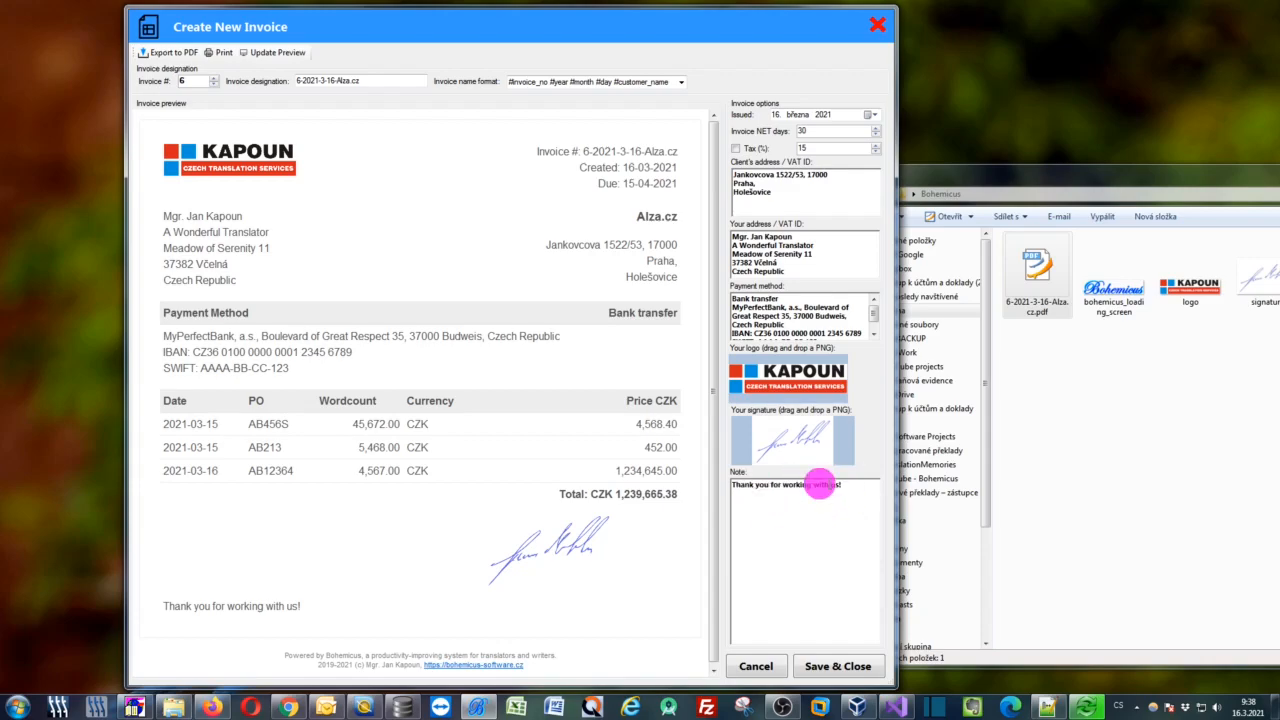
pyautogui.moveTo(161, 604); pyautogui.dragTo(311, 612)
pyautogui.click(311, 612)
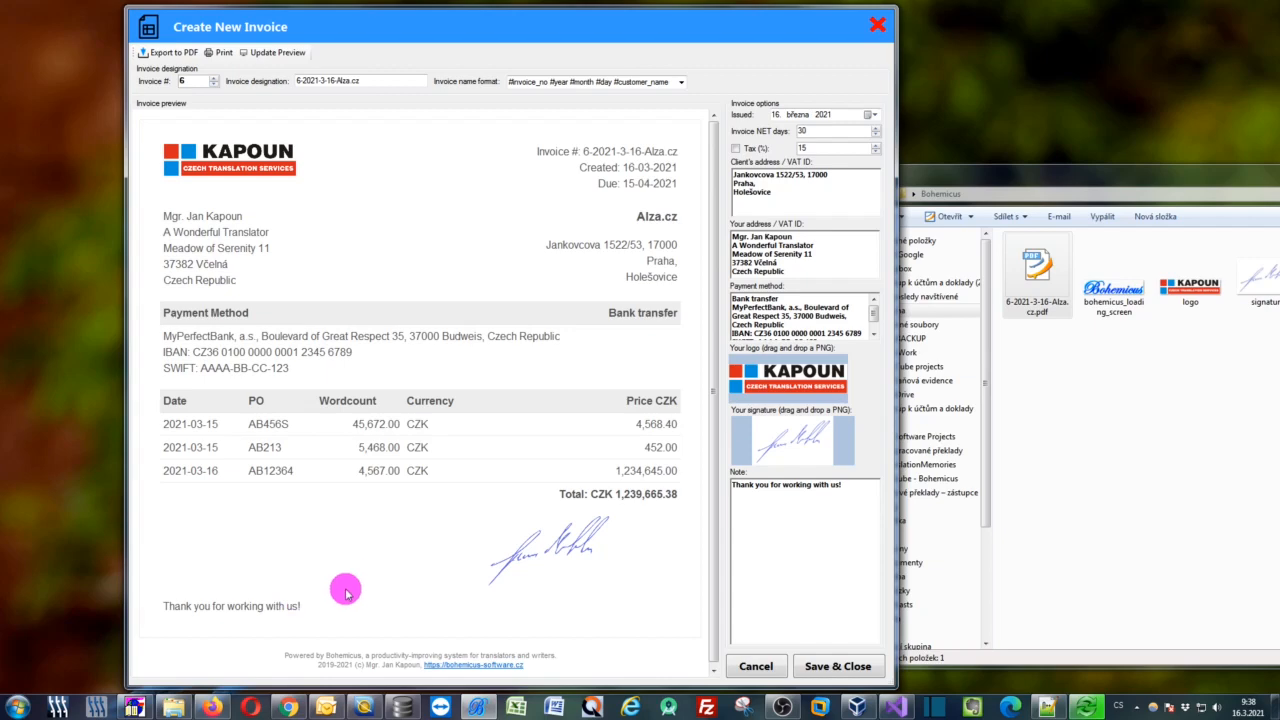
# Set the invoice's issue date to 18 March 2021 and its NET days to 15, and refresh the preview.
pyautogui.click(873, 114)
pyautogui.click(818, 182)
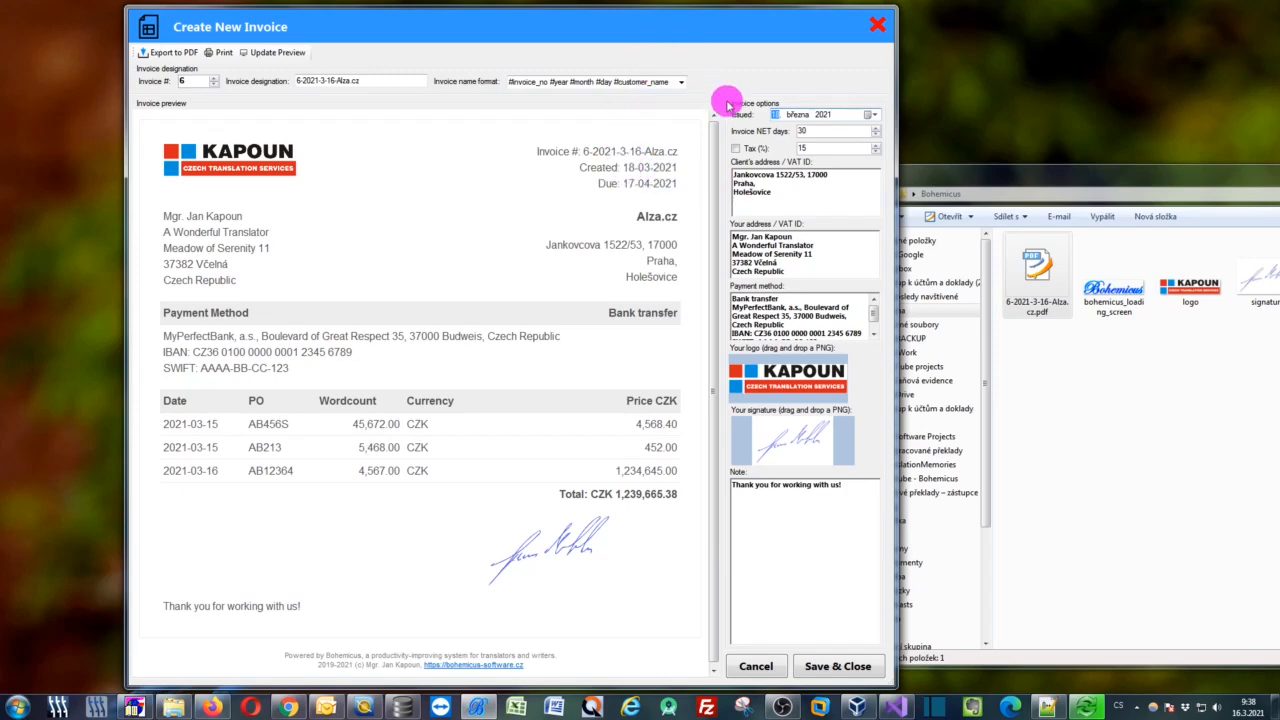
pyautogui.click(818, 130)
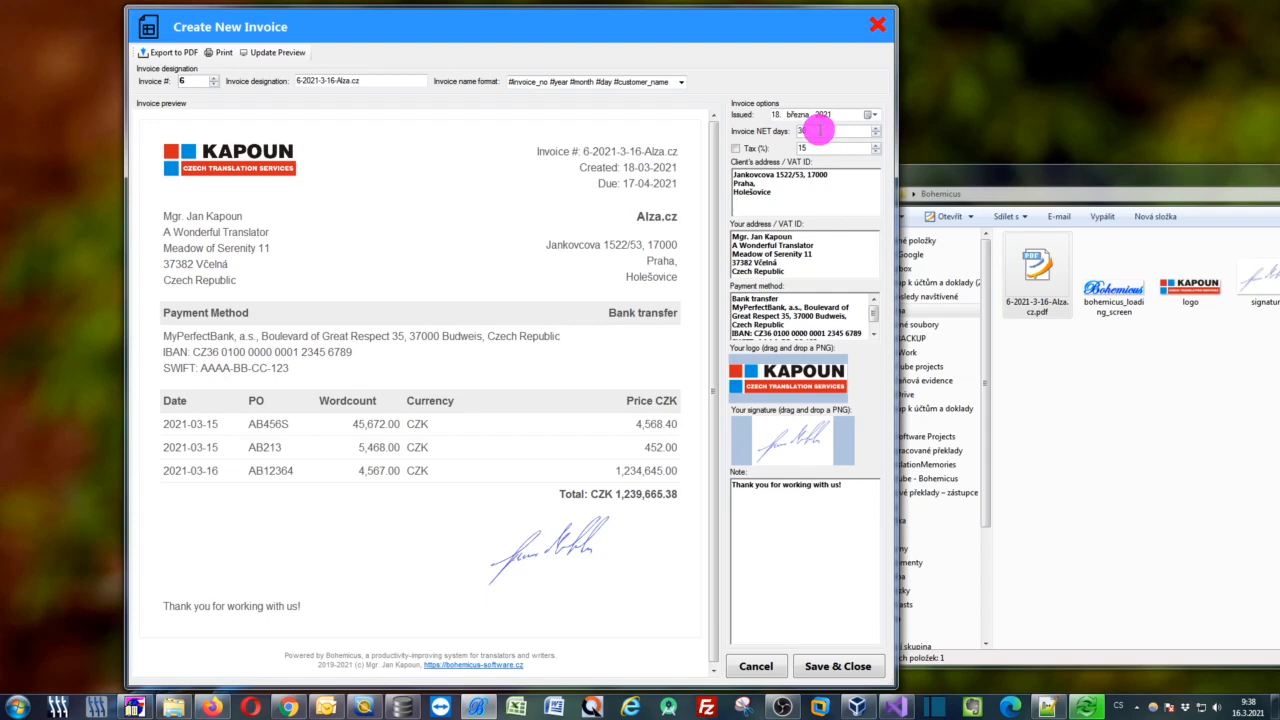
pyautogui.moveTo(818, 130); pyautogui.dragTo(778, 128)
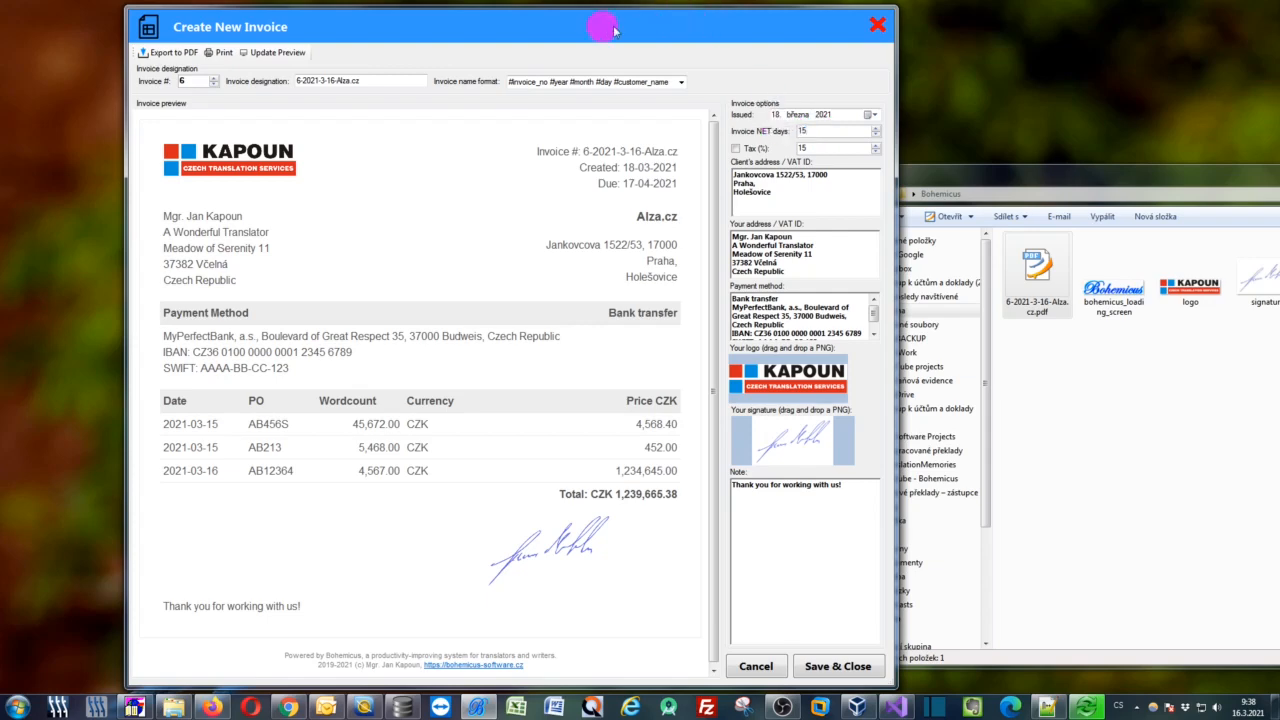
pyautogui.click(261, 54)
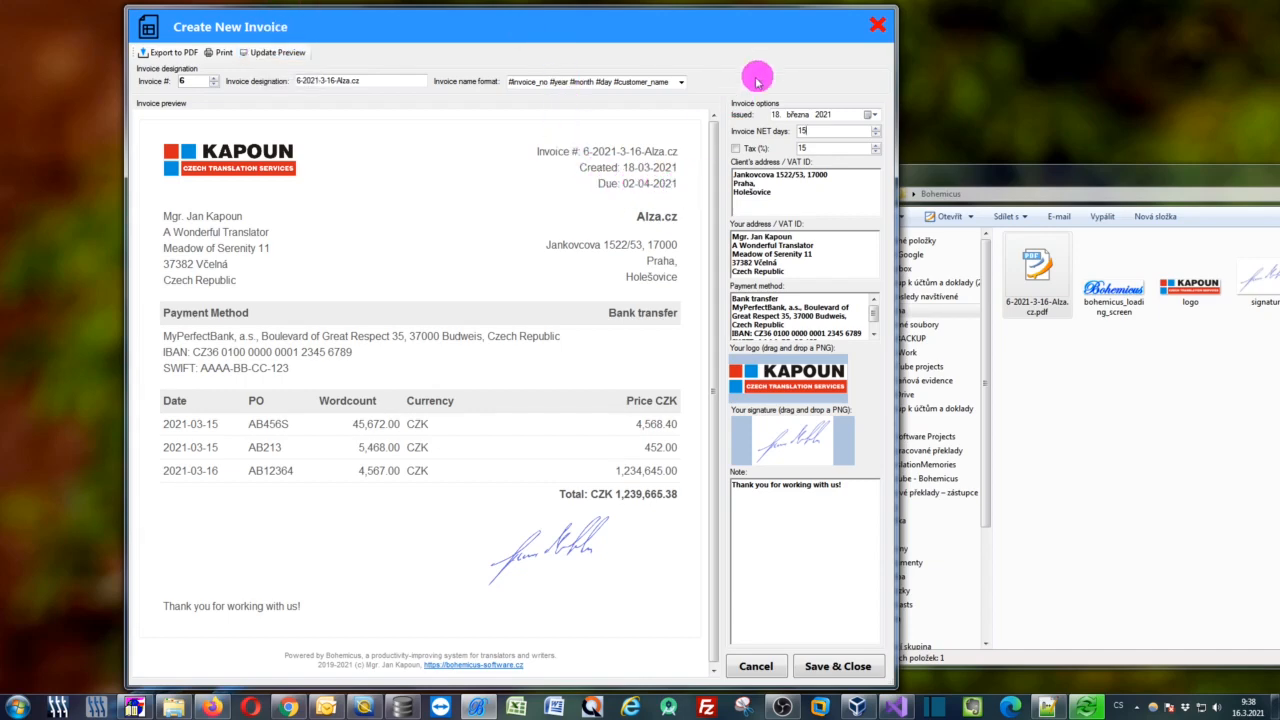
# Enable tax on the invoice, set the rate to 10% and refresh the preview.
pyautogui.click(755, 150)
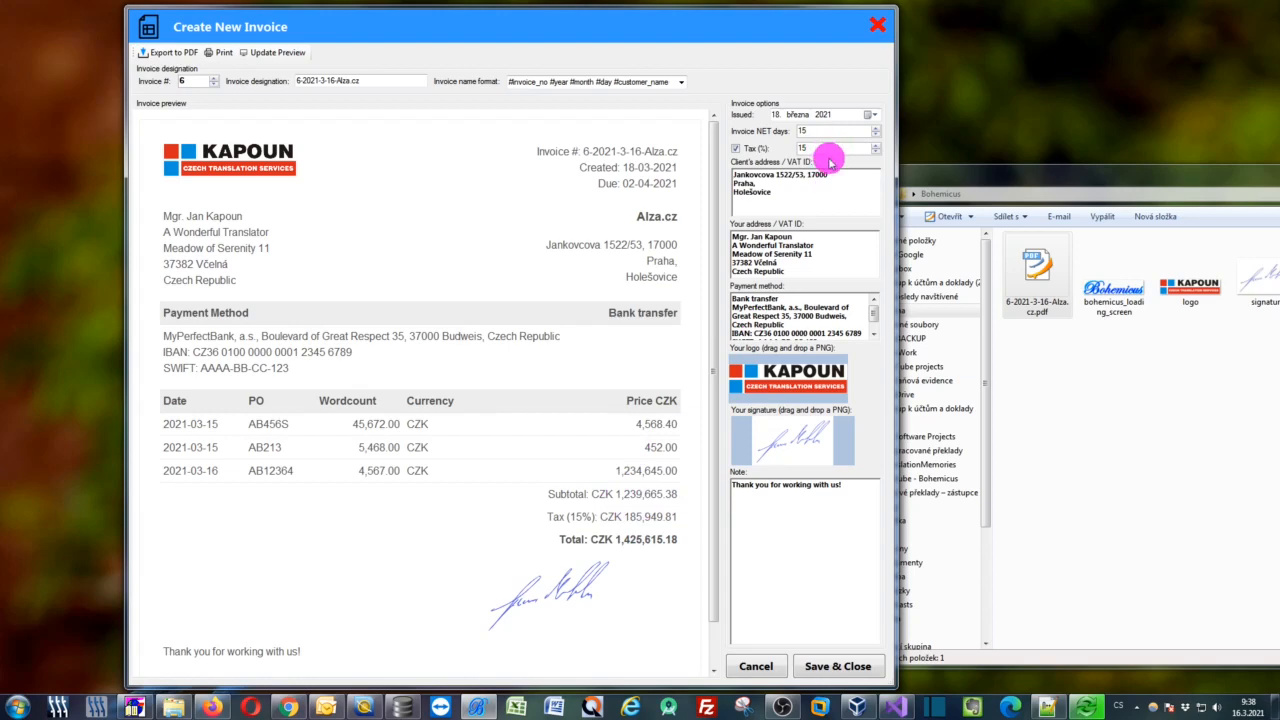
pyautogui.doubleClick(814, 148)
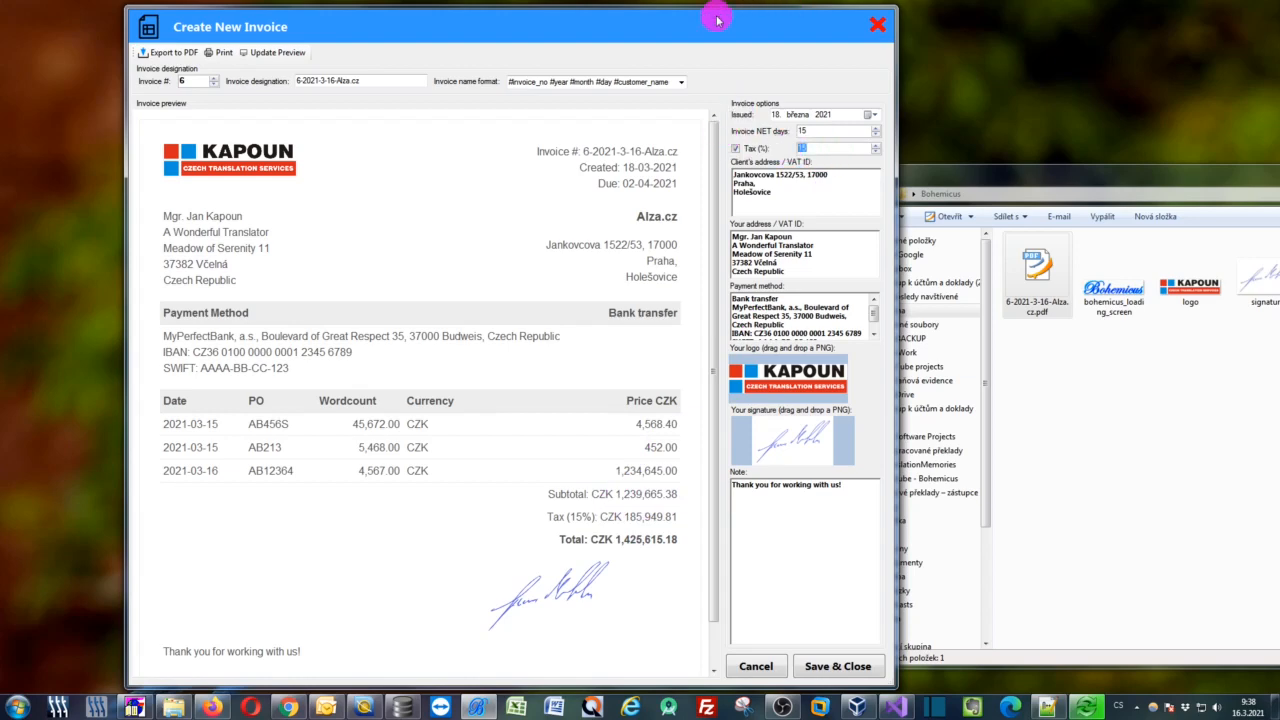
pyautogui.write('10')
pyautogui.click(266, 52)
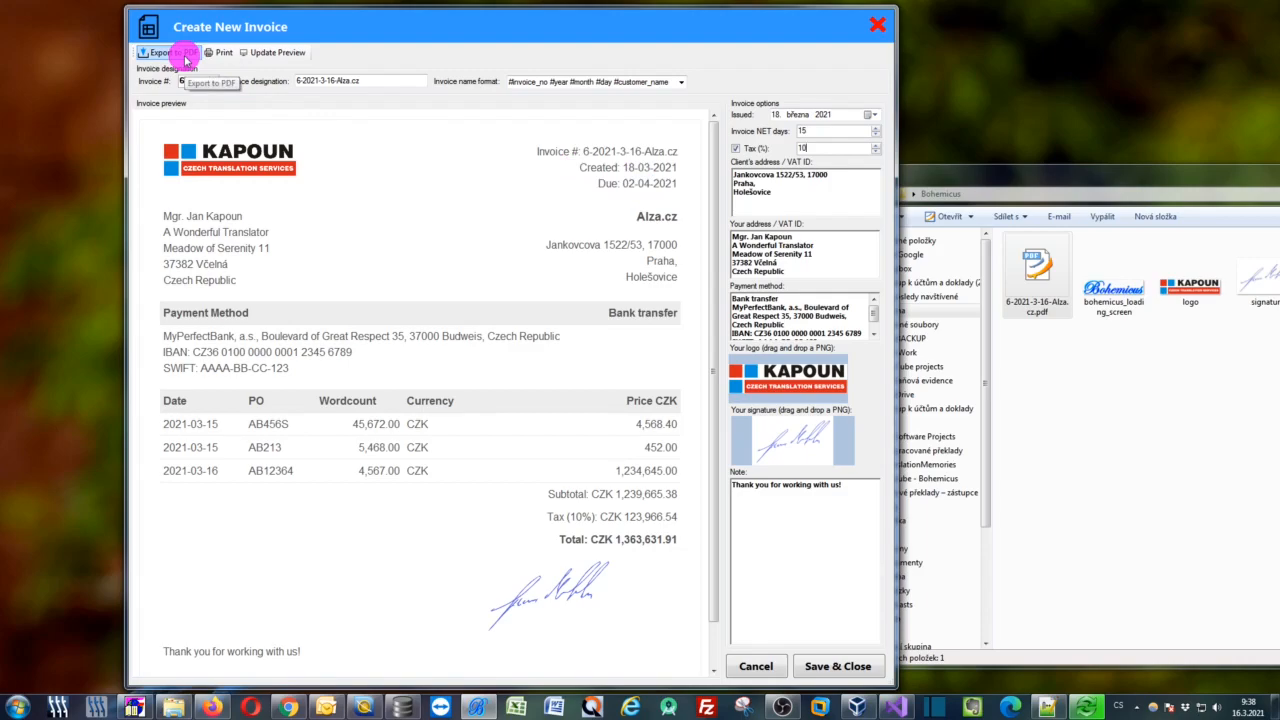
# Look at the invoice's print options without printing, and save and close the invoice.
pyautogui.click(219, 55)
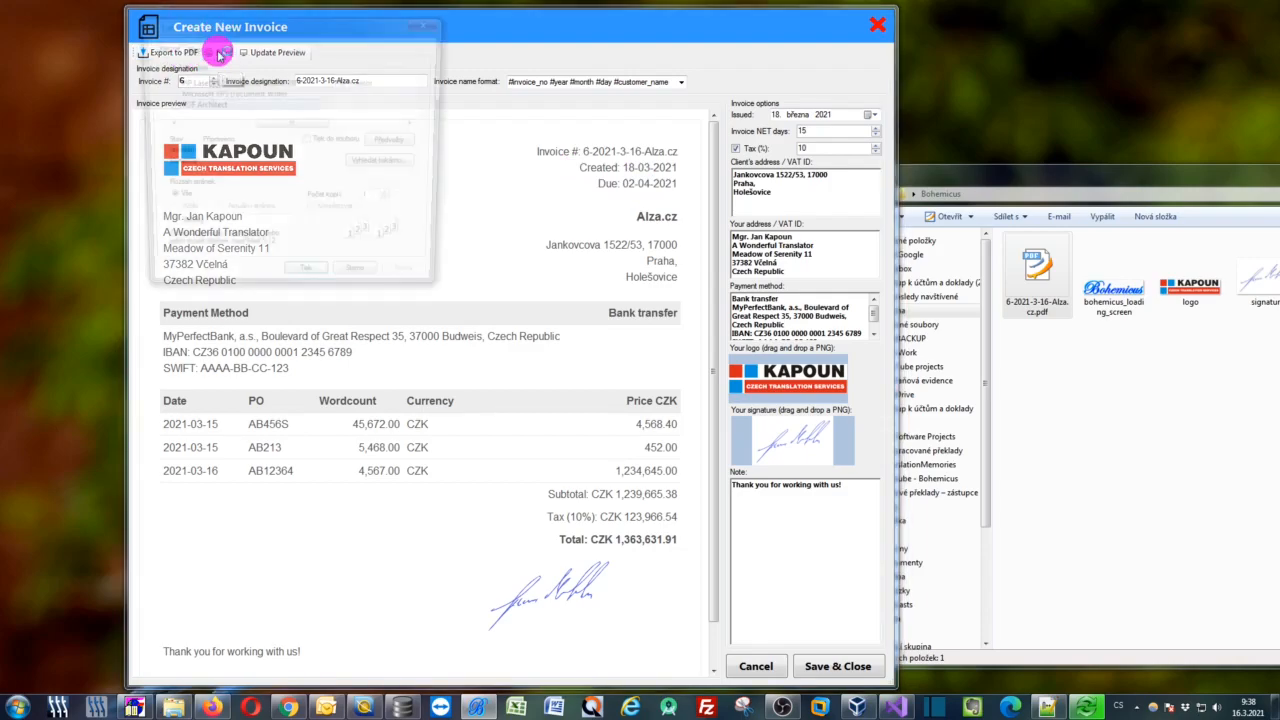
pyautogui.click(631, 270)
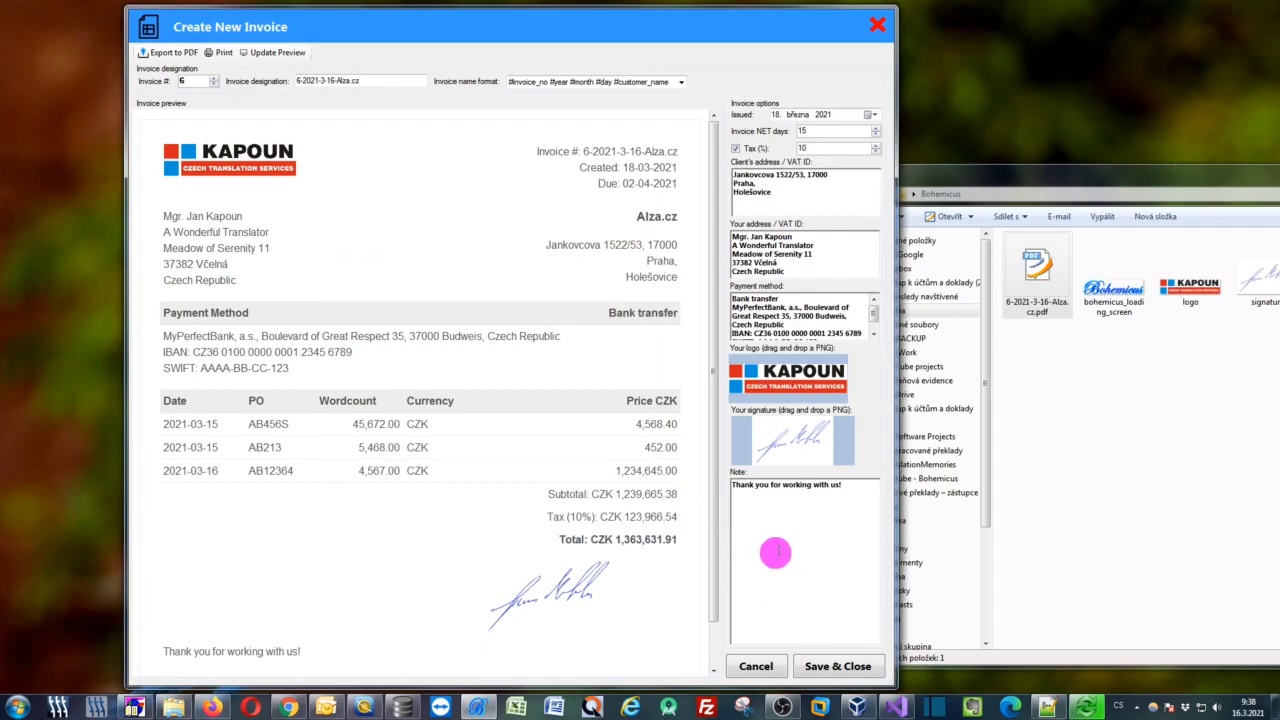
pyautogui.click(812, 664)
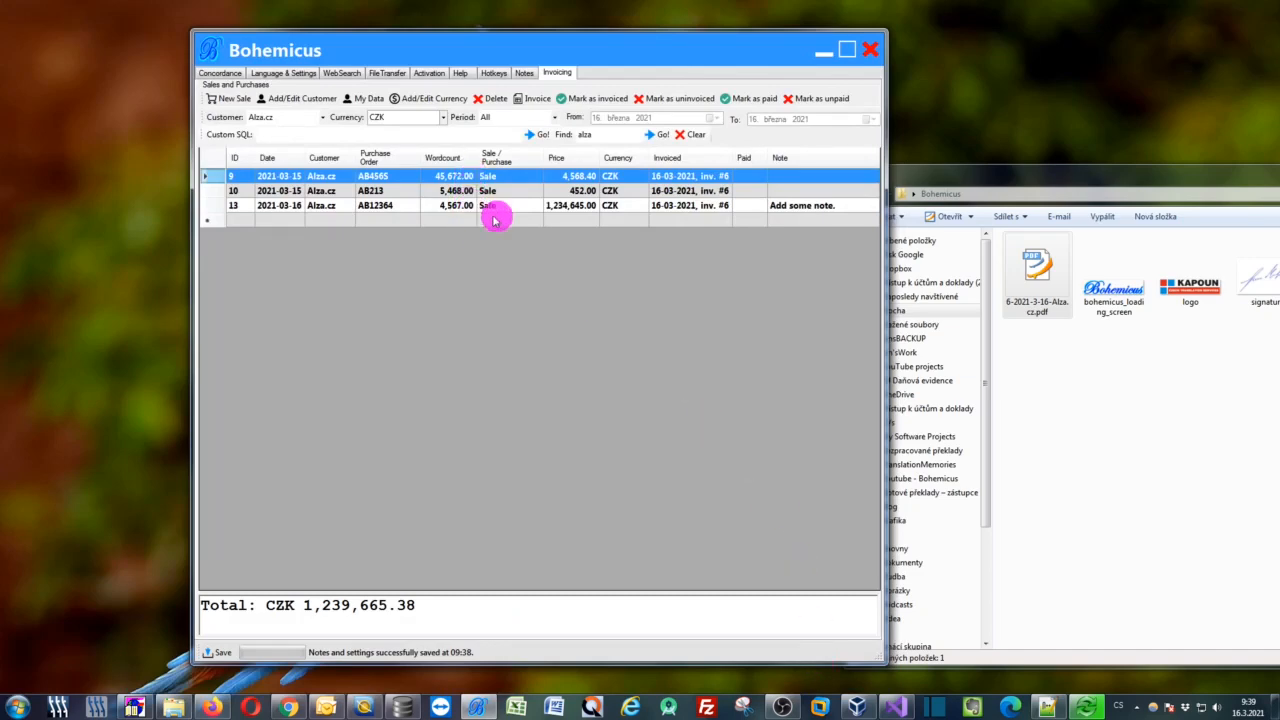
# Select all three invoiced Alza.cz sales and mark them as paid.
pyautogui.click(680, 190)
pyautogui.click(683, 205)
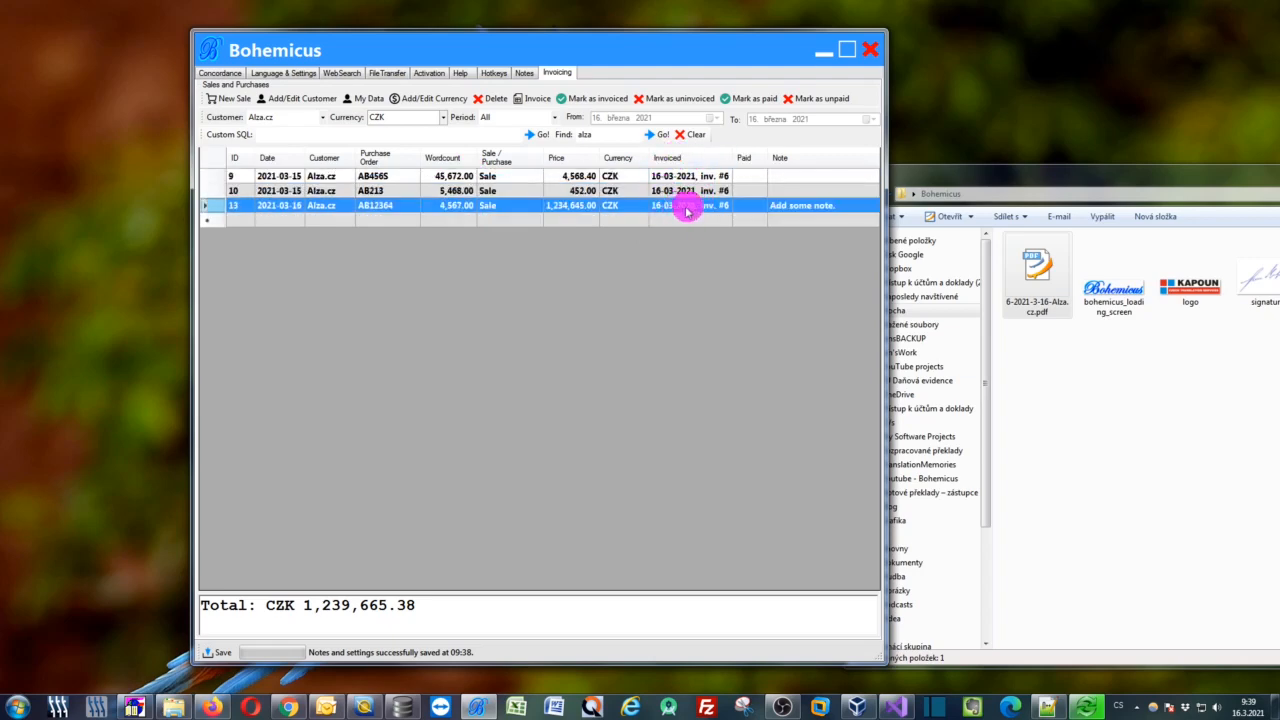
pyautogui.click(665, 177)
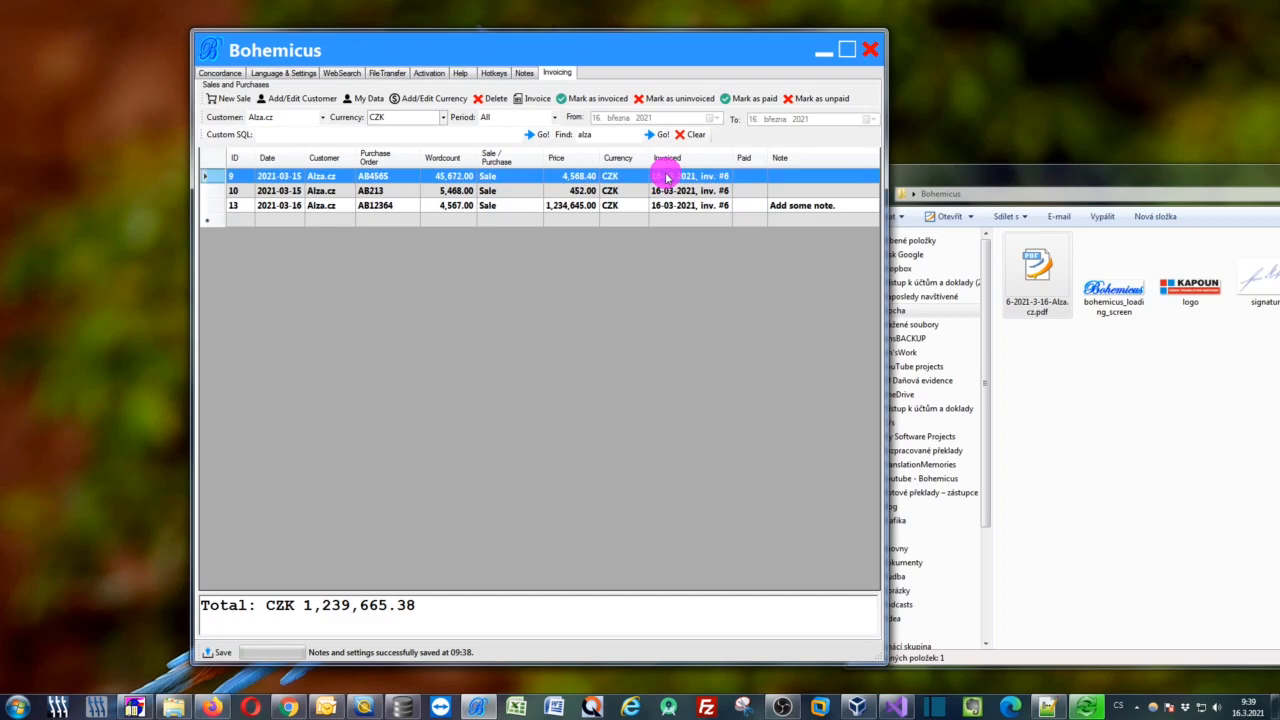
pyautogui.hotkey('shift', 'Down')
pyautogui.hotkey('shift', 'Down')
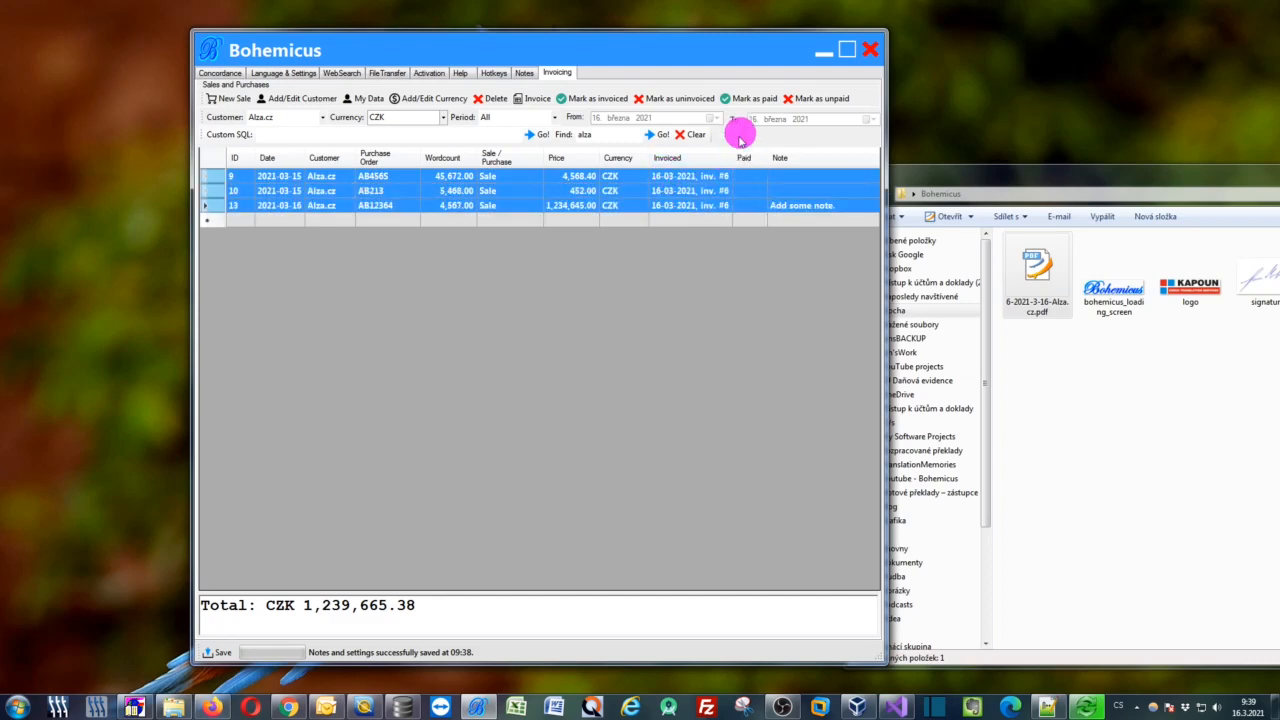
pyautogui.click(750, 101)
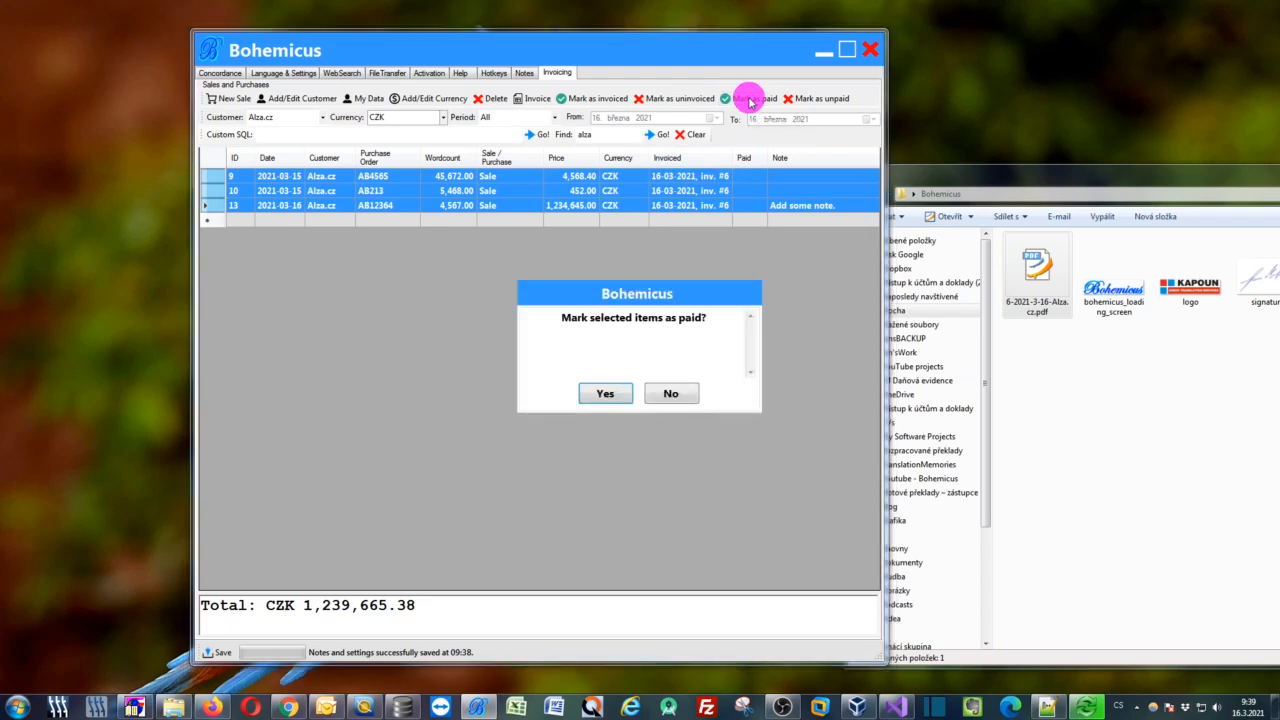
pyautogui.click(606, 394)
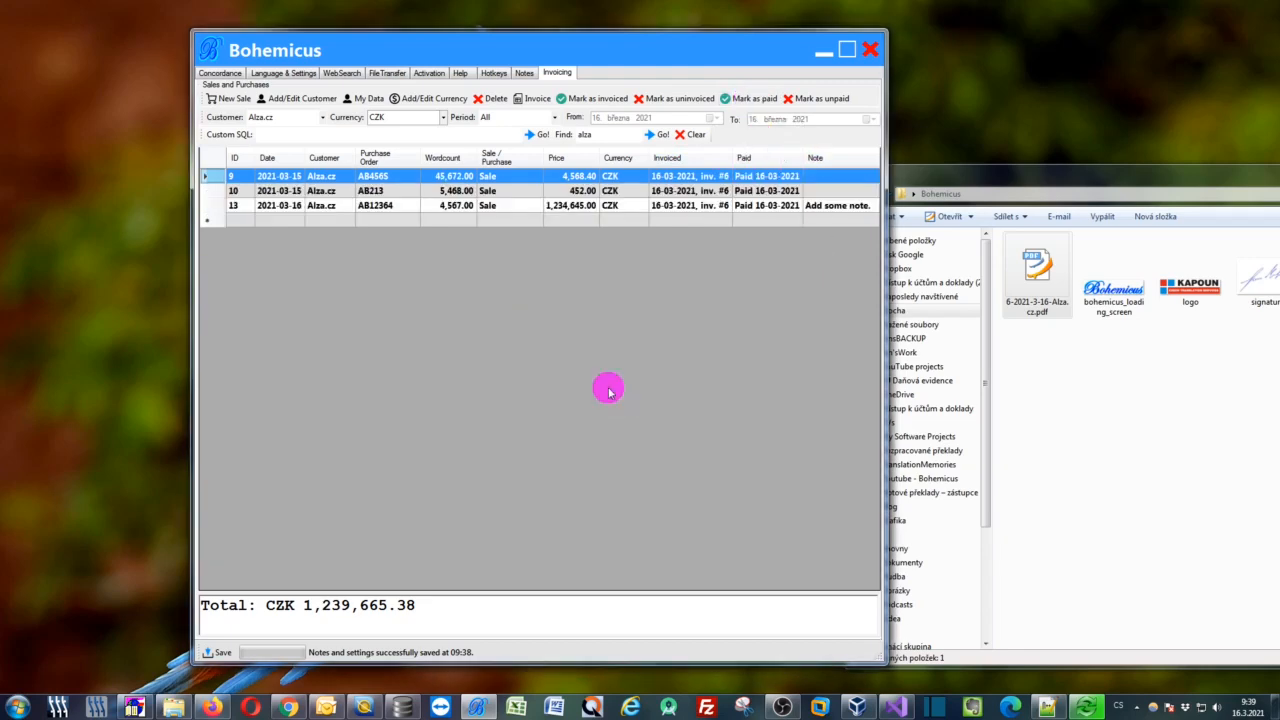